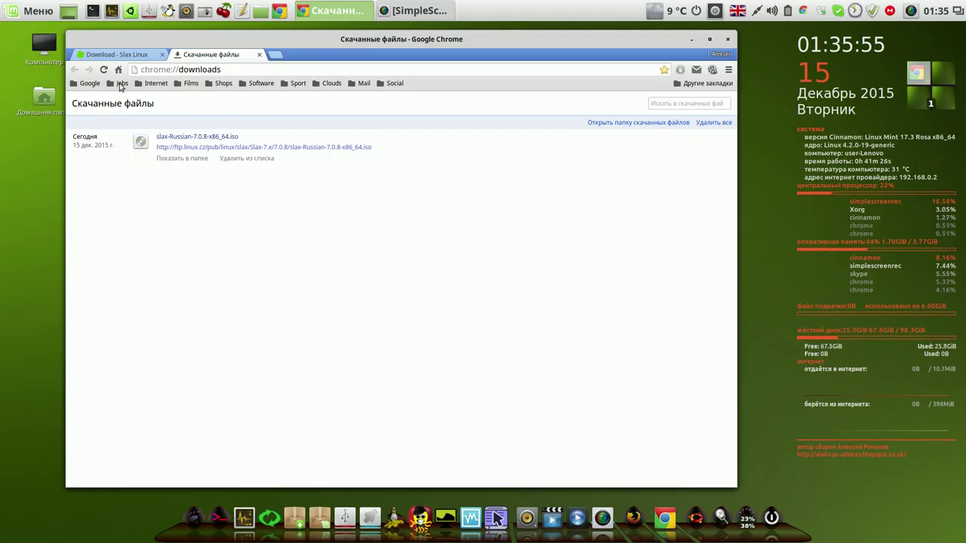
# Clear all entries from Chrome's download list and close the downloads page.
pyautogui.click(717, 123)
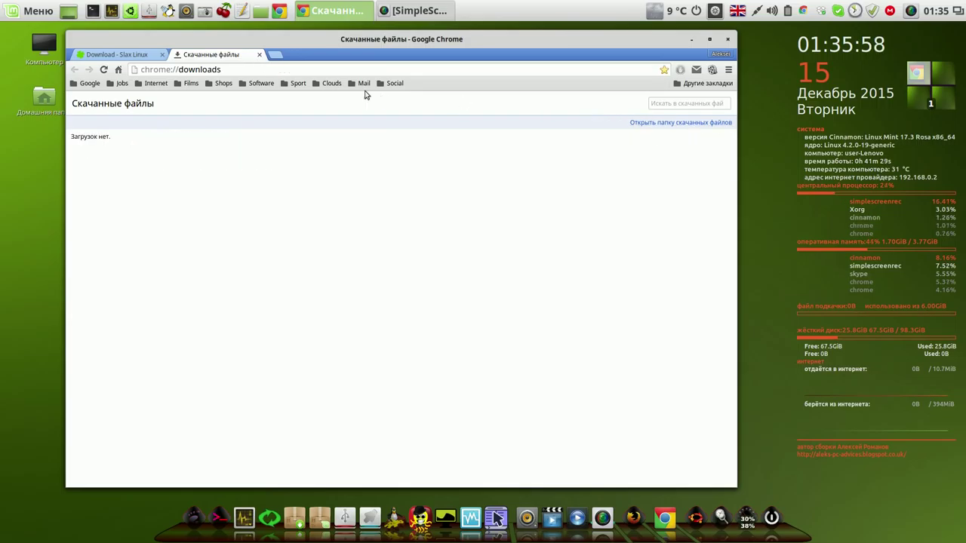
pyautogui.click(259, 54)
# View the module categories on the Slax website's Modules page, then minimize the browser window.
pyautogui.moveTo(732, 333); pyautogui.dragTo(730, 106)
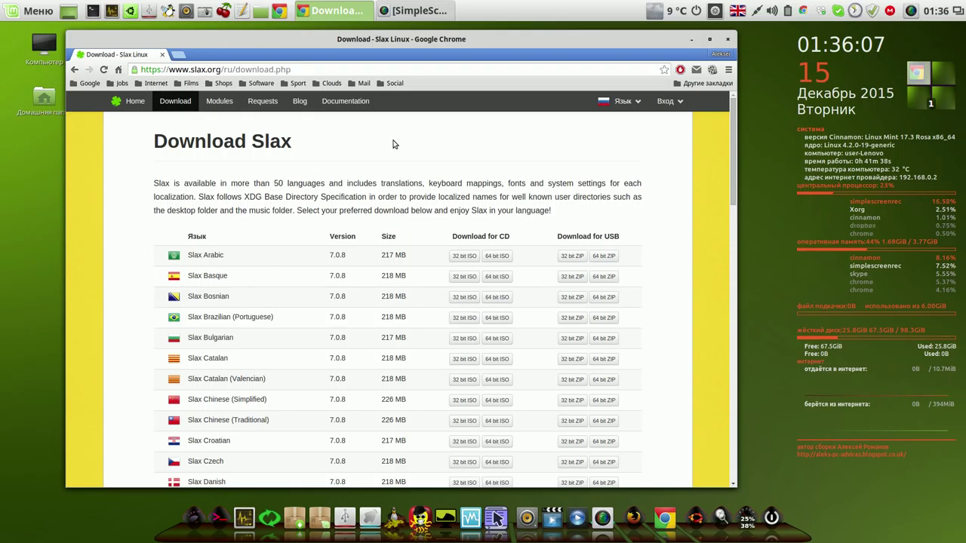
pyautogui.click(226, 104)
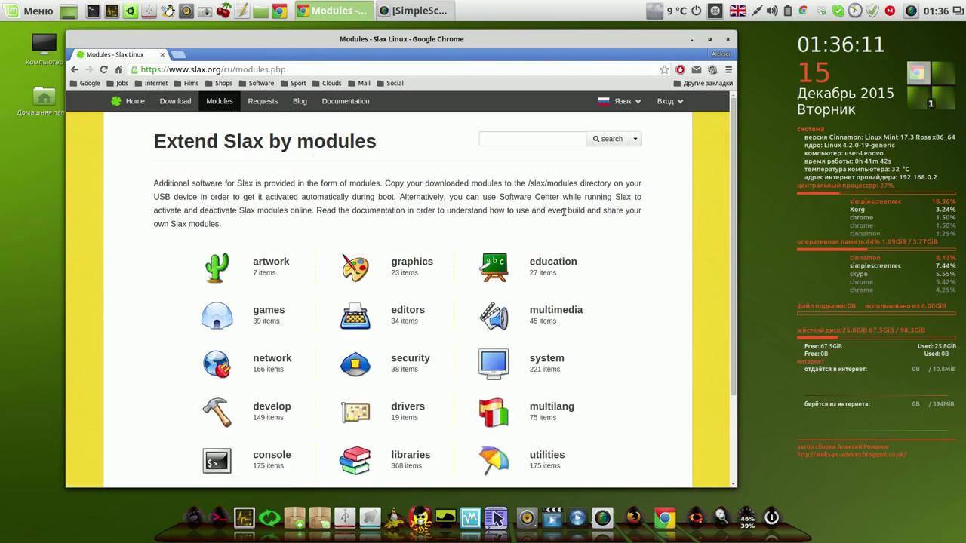
pyautogui.moveTo(731, 186)
pyautogui.mouseDown()
pyautogui.moveTo(737, 234)
pyautogui.moveTo(726, 190)
pyautogui.mouseUp()
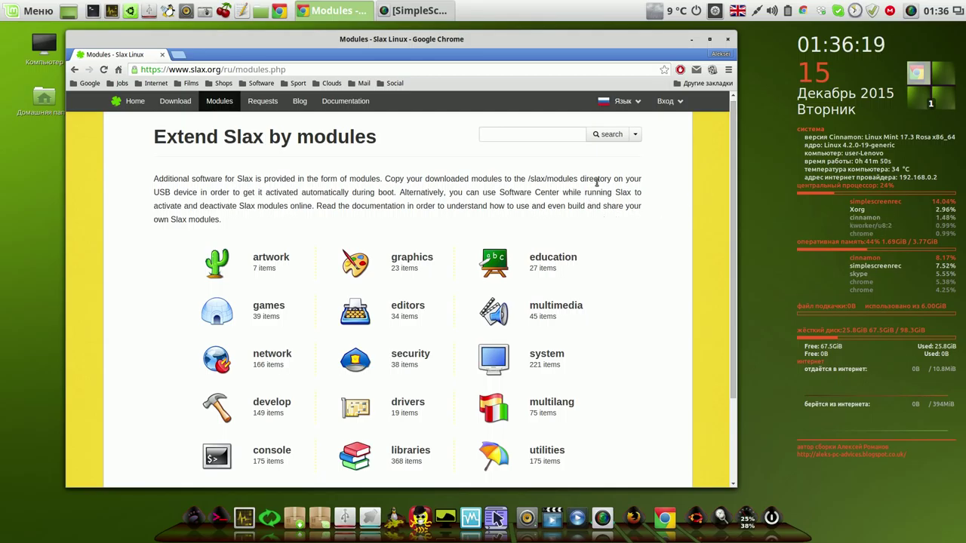
pyautogui.click(691, 39)
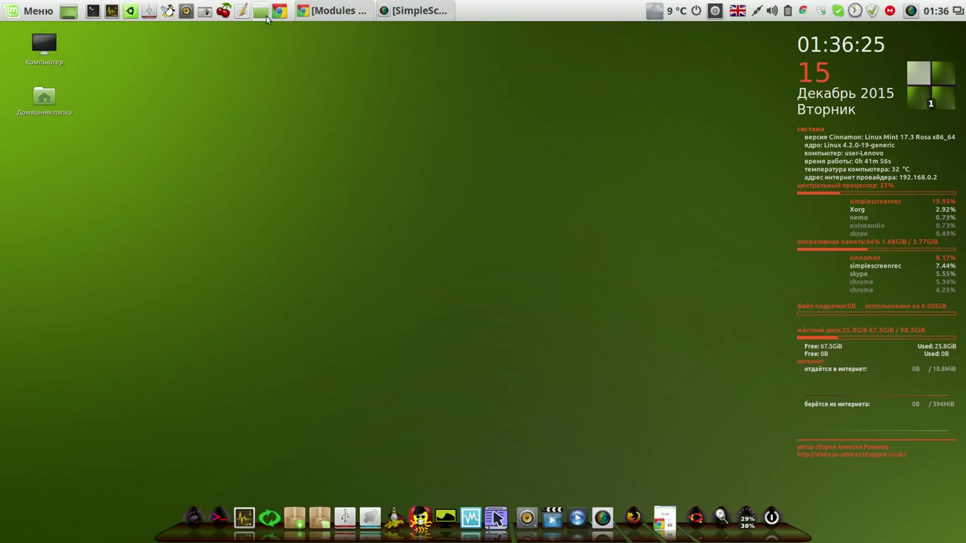
# Check the Загрузки folder in the file manager for slax-Russian-7.0.8-x86_64.iso, then close the window.
pyautogui.click(263, 12)
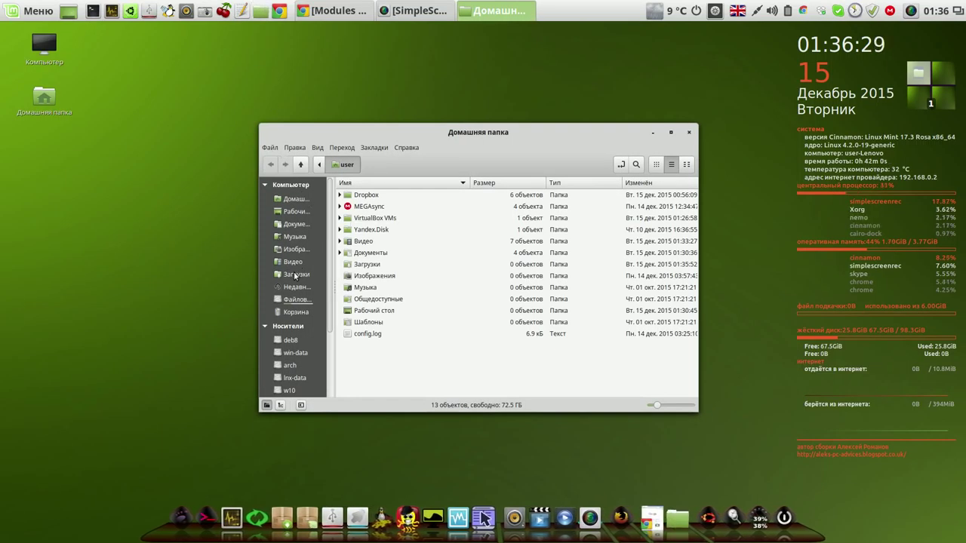
pyautogui.click(296, 274)
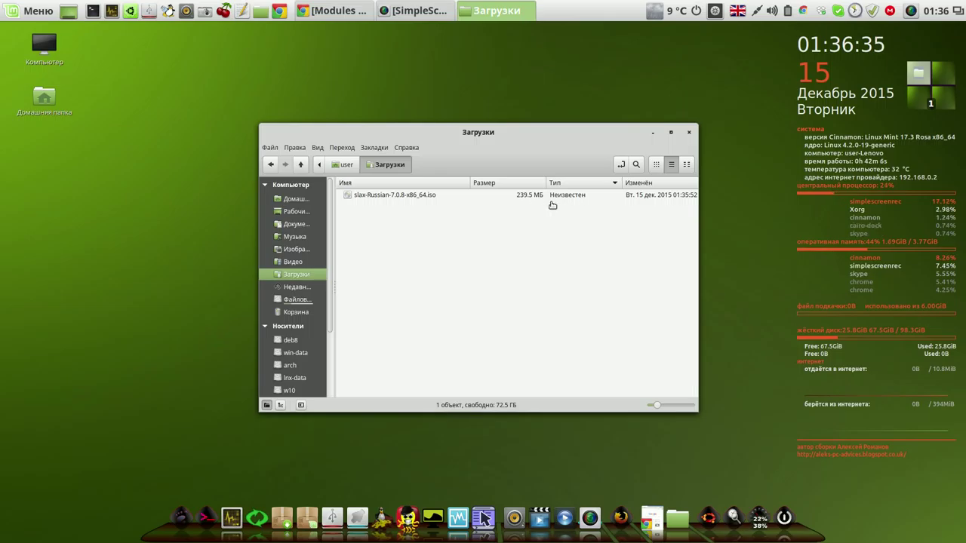
pyautogui.click(689, 134)
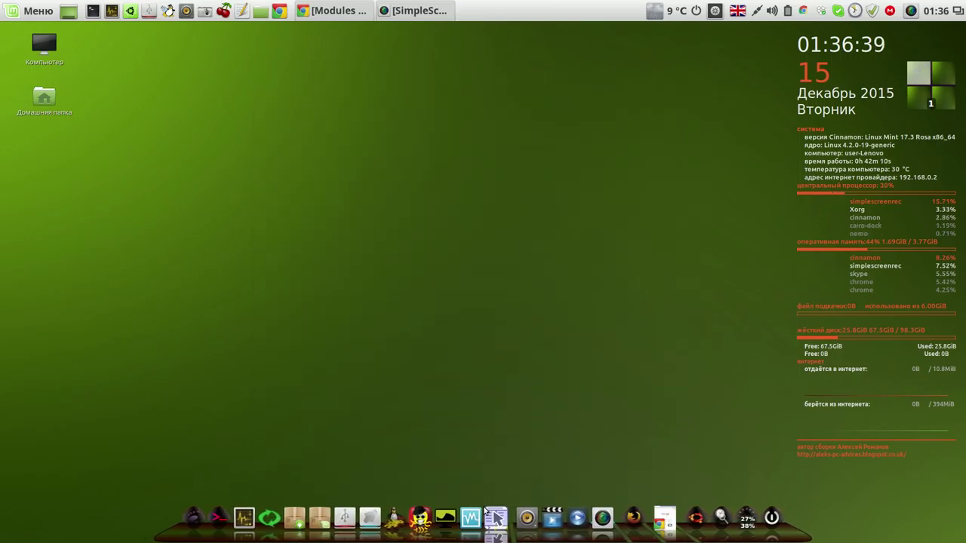
# Switch to VirtualBox and check that the slax machine's storage settings use slax-Russian-7.0.8-x86_64.iso in the optical drive.
pyautogui.click(471, 516)
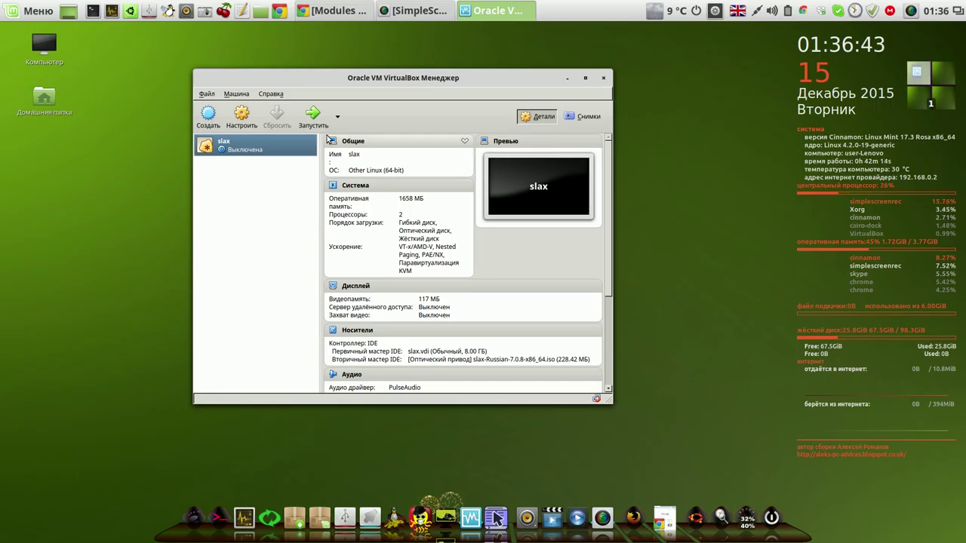
pyautogui.click(243, 117)
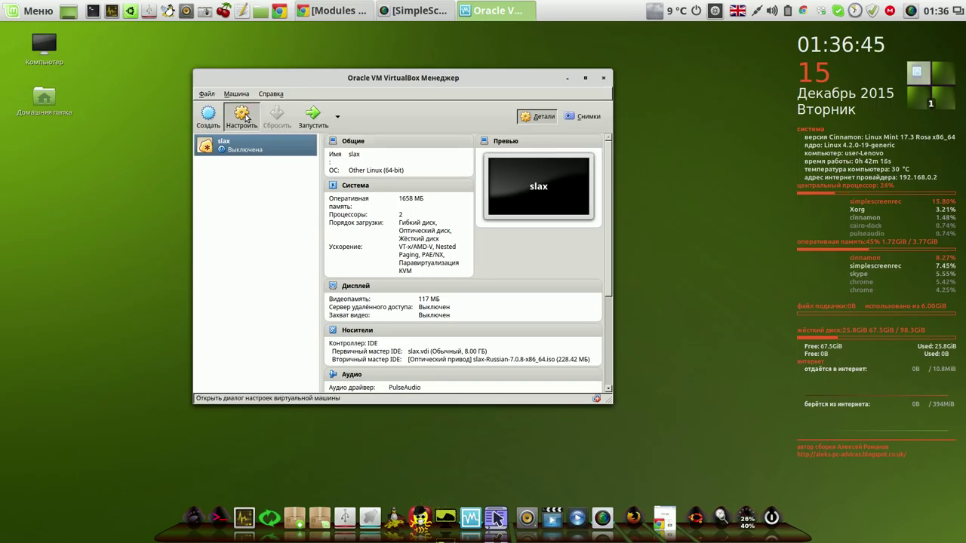
pyautogui.click(228, 194)
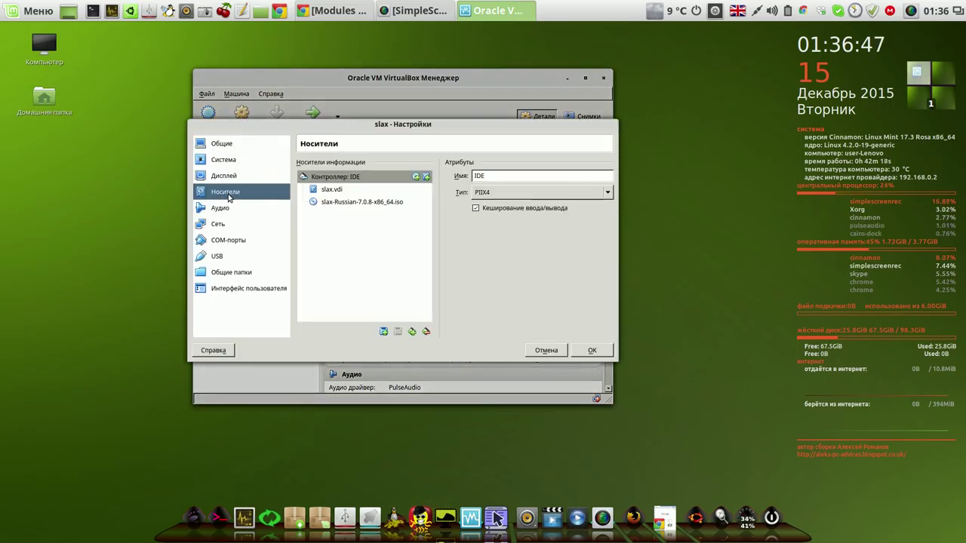
pyautogui.click(365, 202)
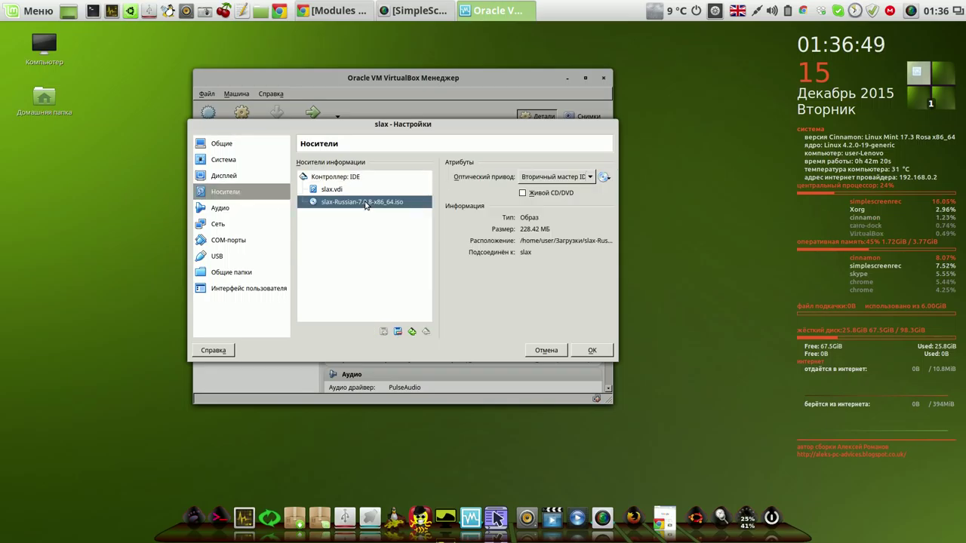
pyautogui.click(588, 353)
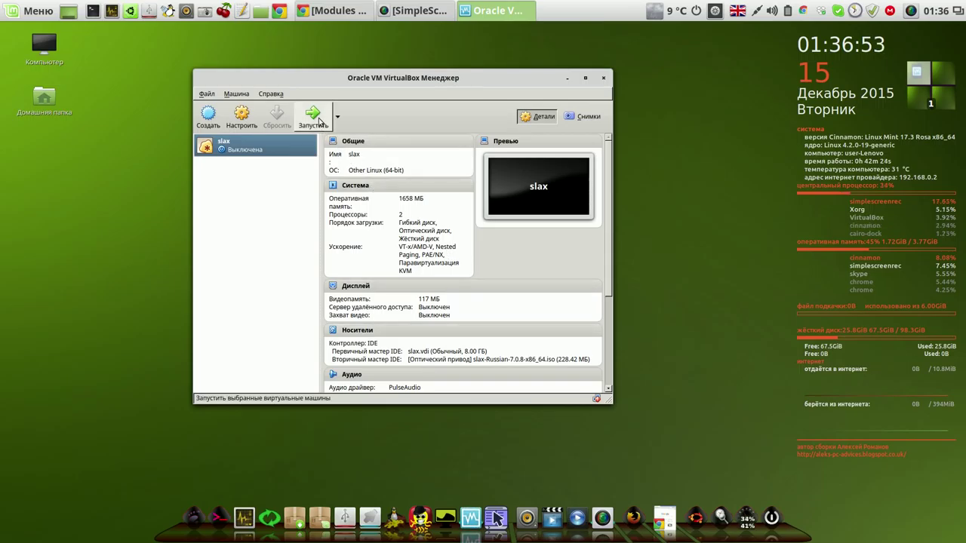
# Start the slax virtual machine, minimize the VirtualBox manager, and bring up the Slax boot options.
pyautogui.click(320, 119)
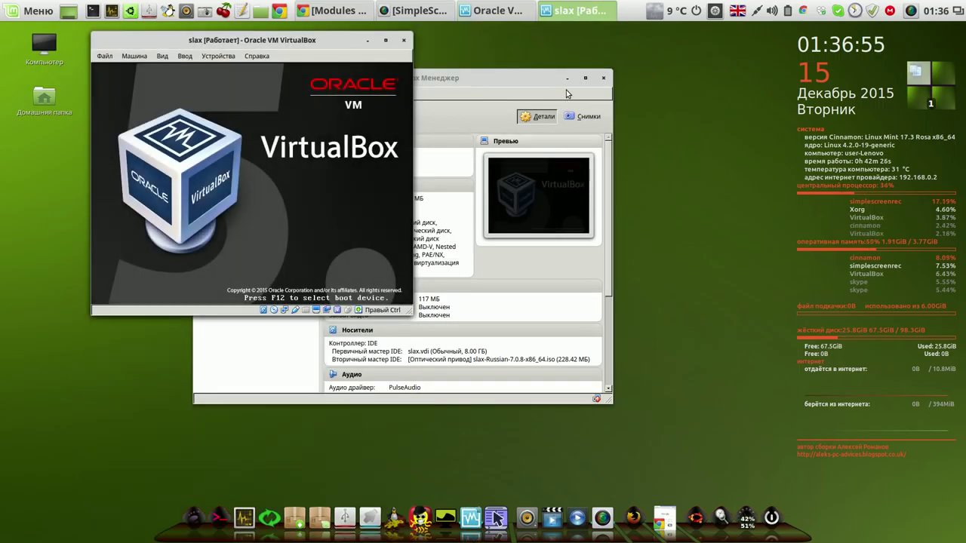
pyautogui.click(568, 79)
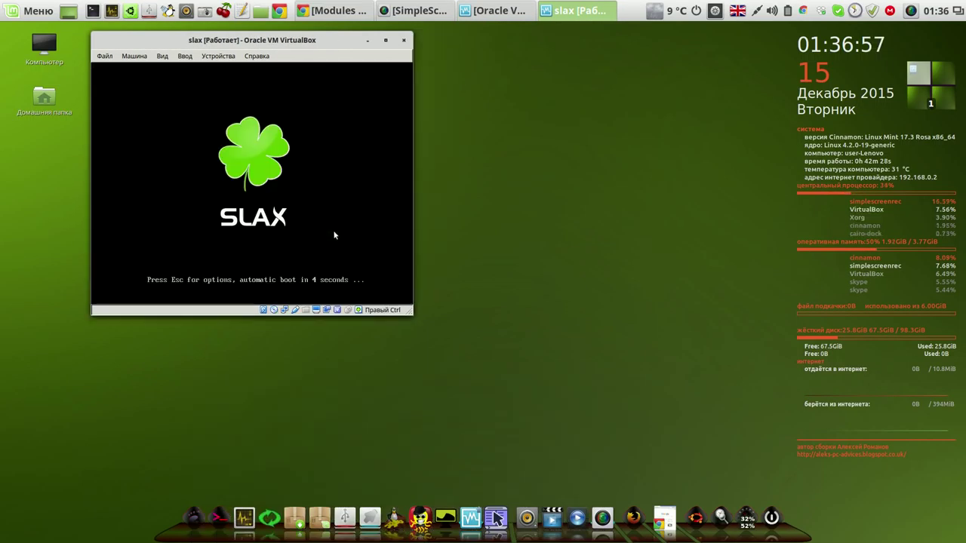
pyautogui.press('Escape')
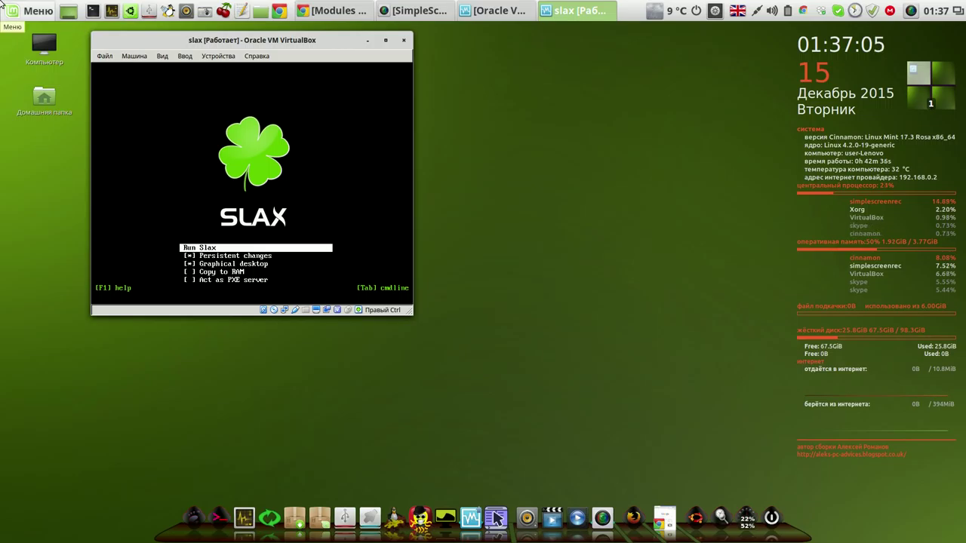
# Disable Persistent changes in the Slax boot options and run Slax with the graphical desktop.
pyautogui.press('Down')
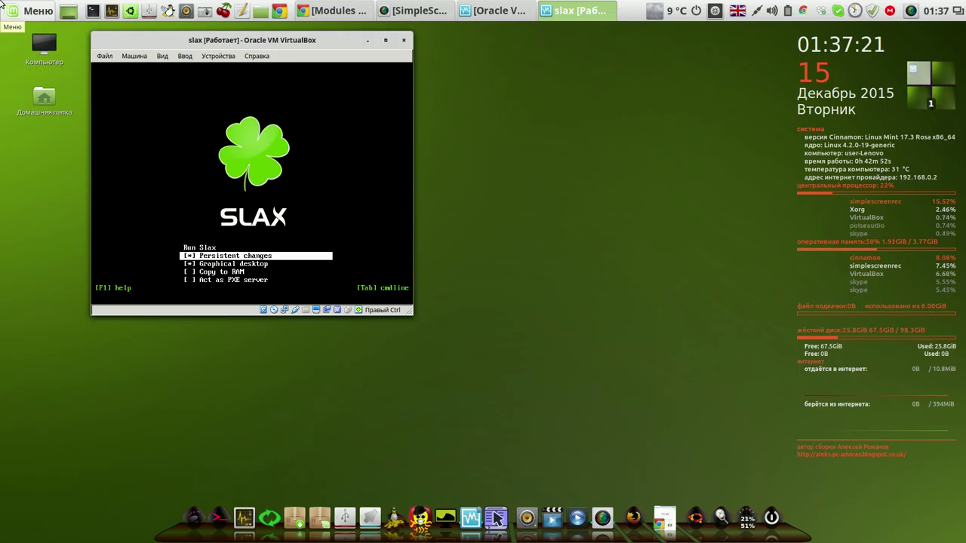
pyautogui.press('Return')
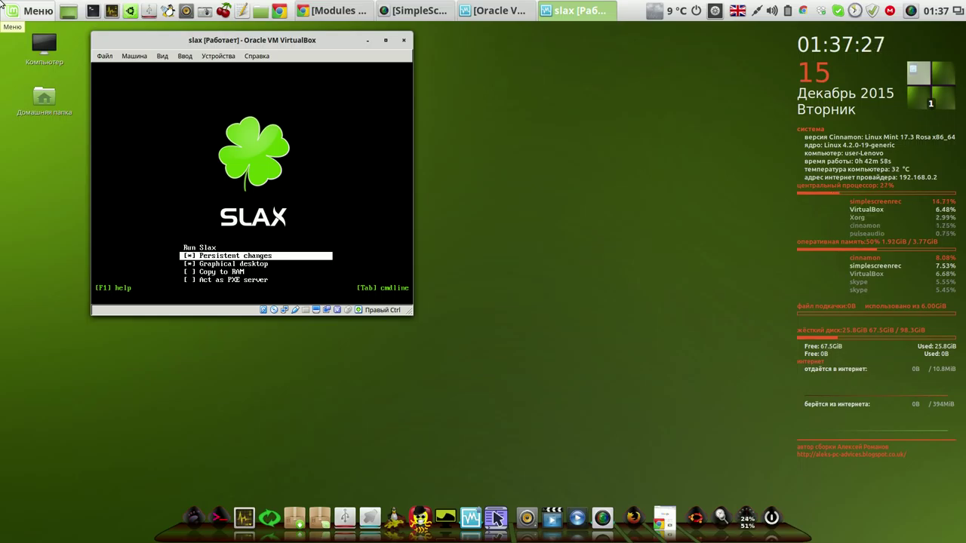
pyautogui.press('Return')
pyautogui.press('Up')
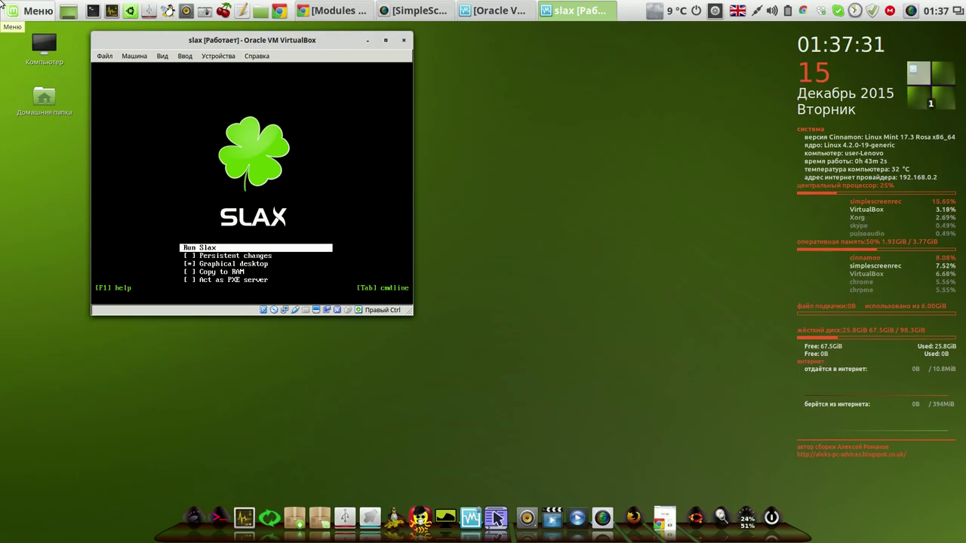
pyautogui.press('Return')
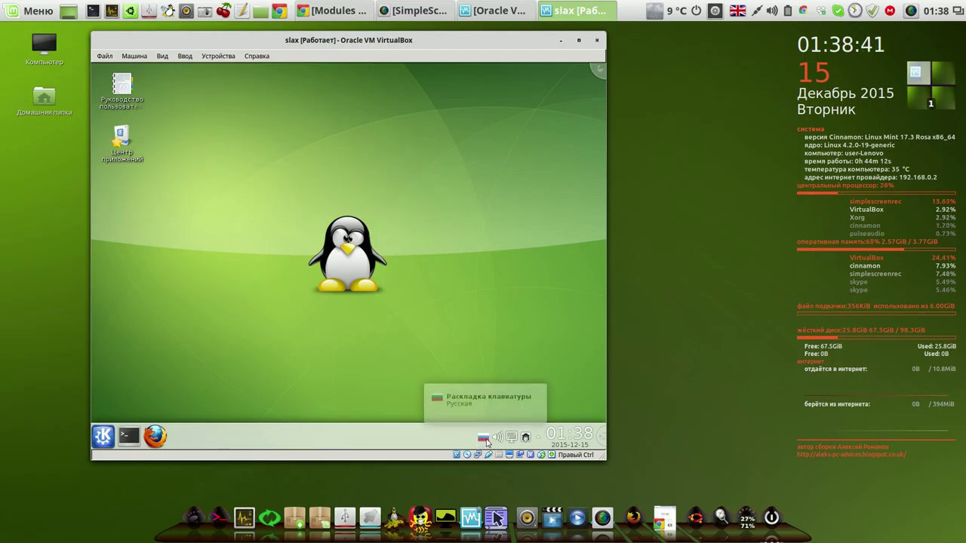
# Toggle the Slax keyboard layout and return it to Russian.
pyautogui.click(484, 438)
pyautogui.click(484, 438)
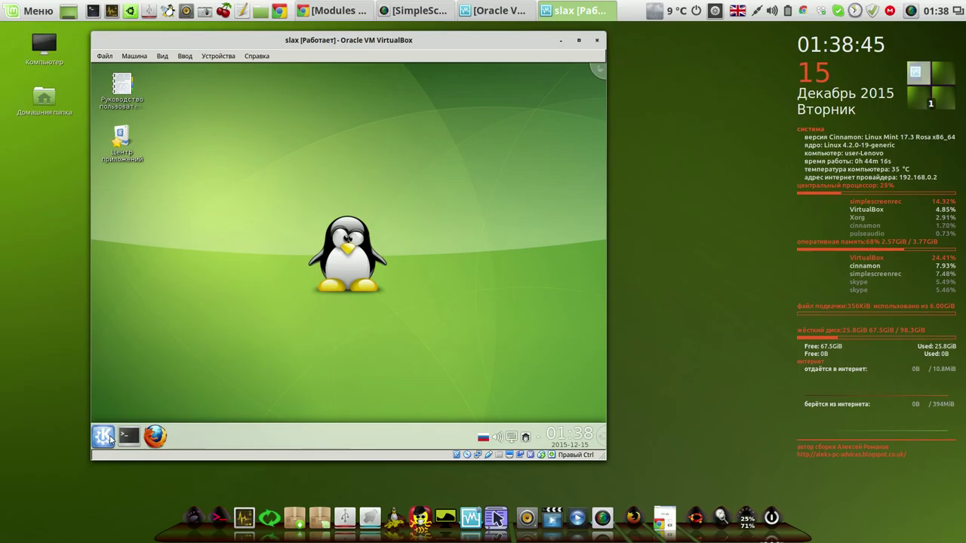
# Examine the Интернет, Графика and Мультимедиа application categories in the Slax launcher, marking the host's mail notification as read.
pyautogui.click(104, 436)
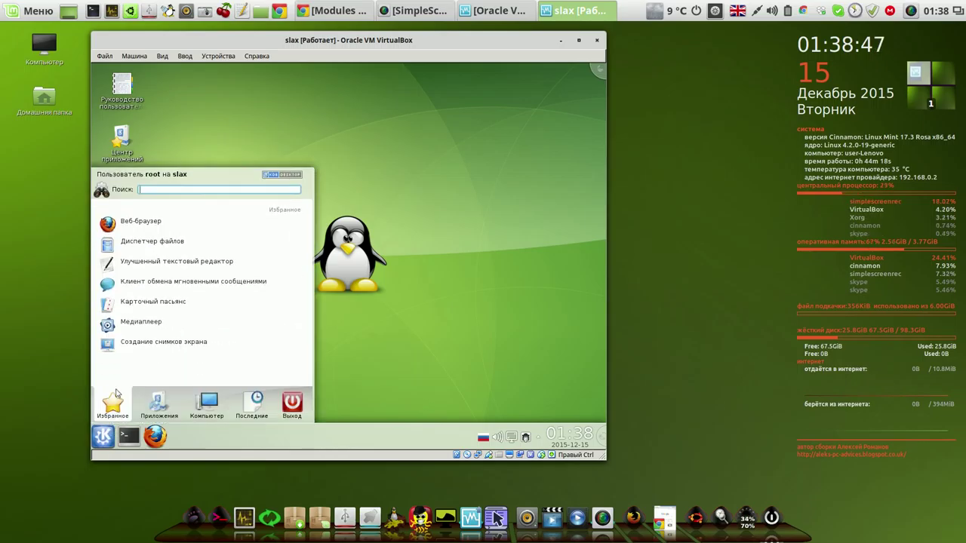
pyautogui.moveTo(155, 403)
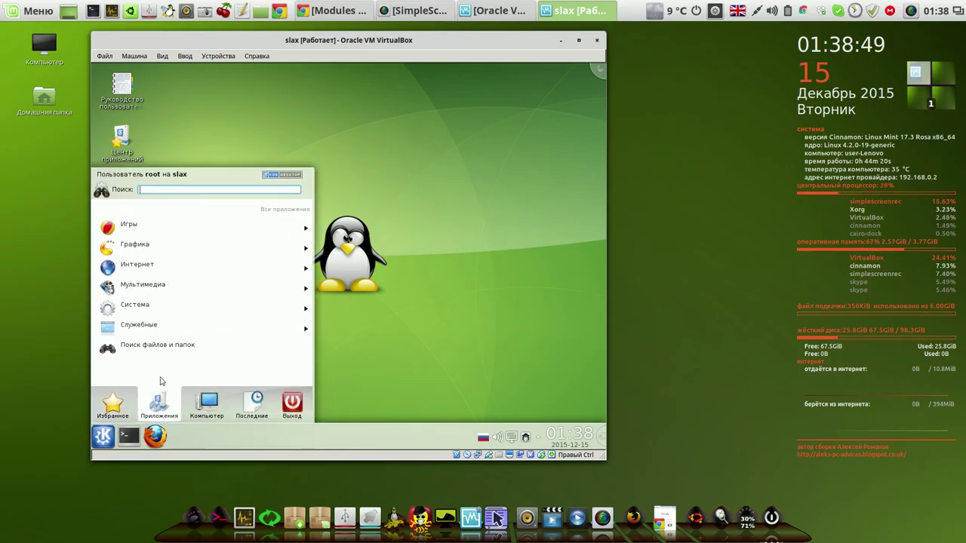
pyautogui.click(153, 266)
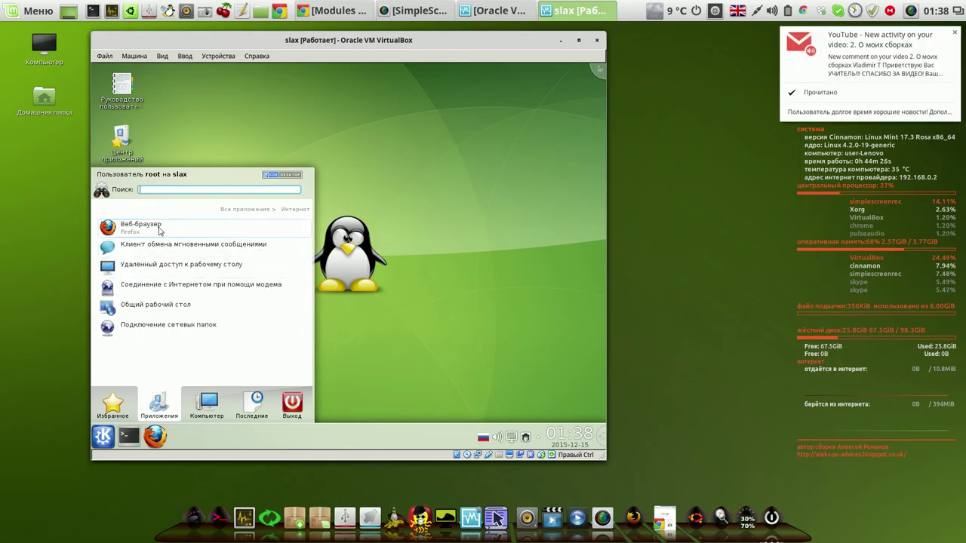
pyautogui.click(822, 94)
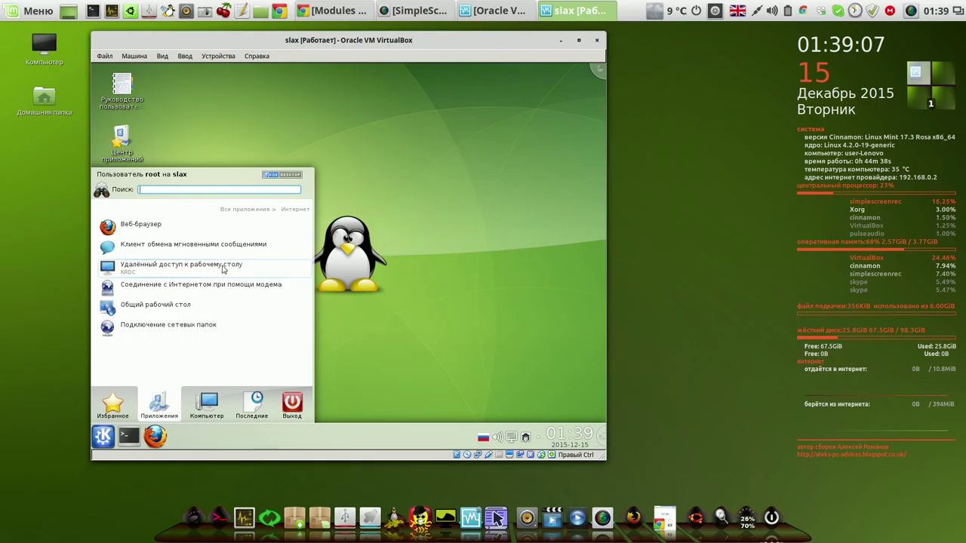
pyautogui.click(240, 210)
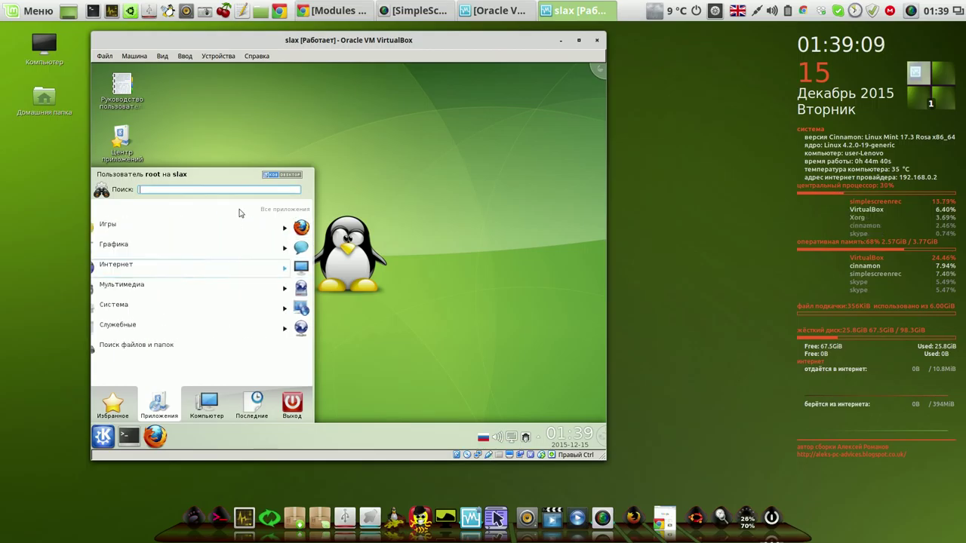
pyautogui.click(145, 246)
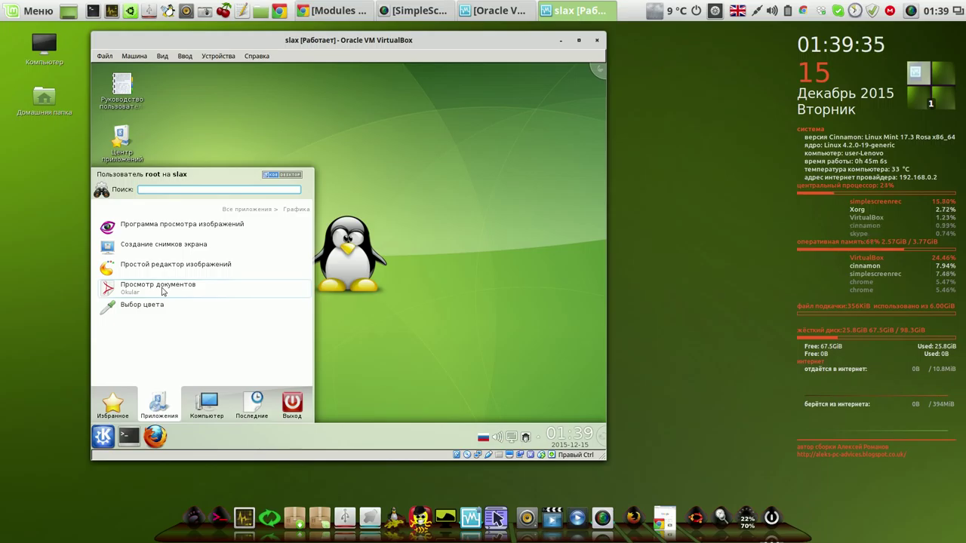
pyautogui.click(244, 209)
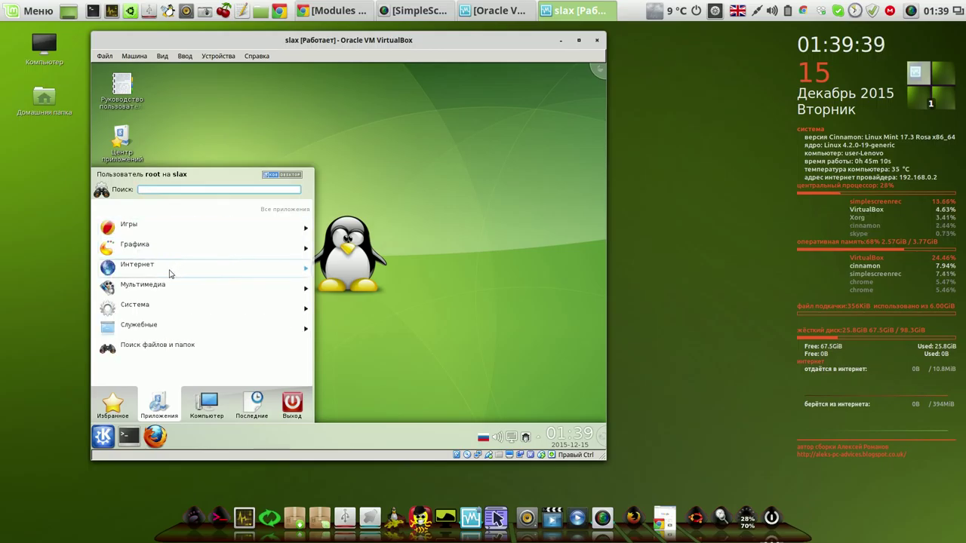
pyautogui.click(143, 288)
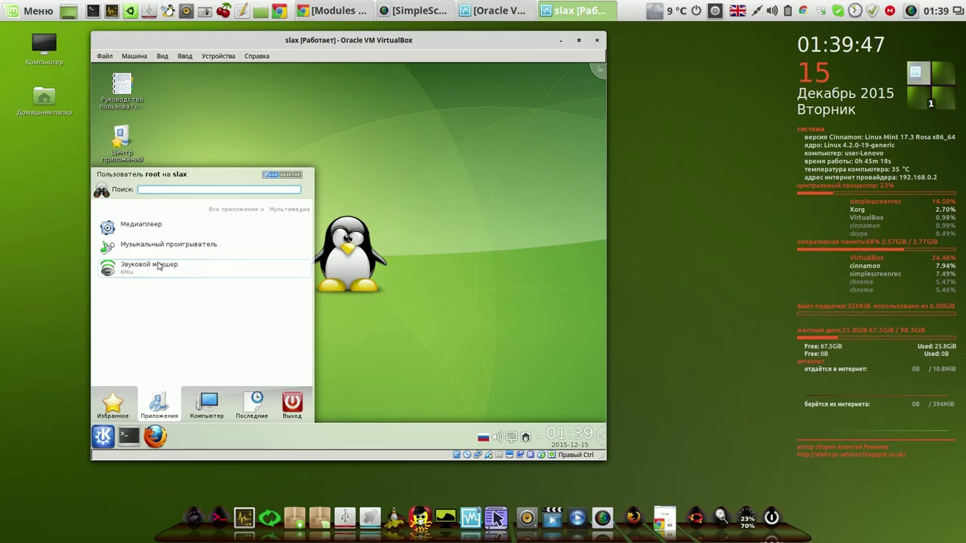
pyautogui.click(223, 209)
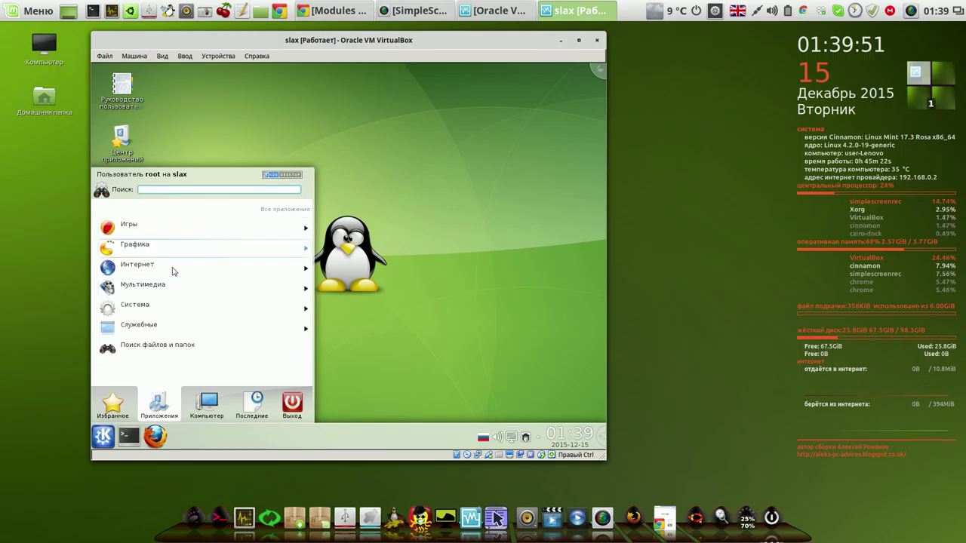
# Open Параметры системы from the Система category, look through all its settings sections, and close it.
pyautogui.click(141, 307)
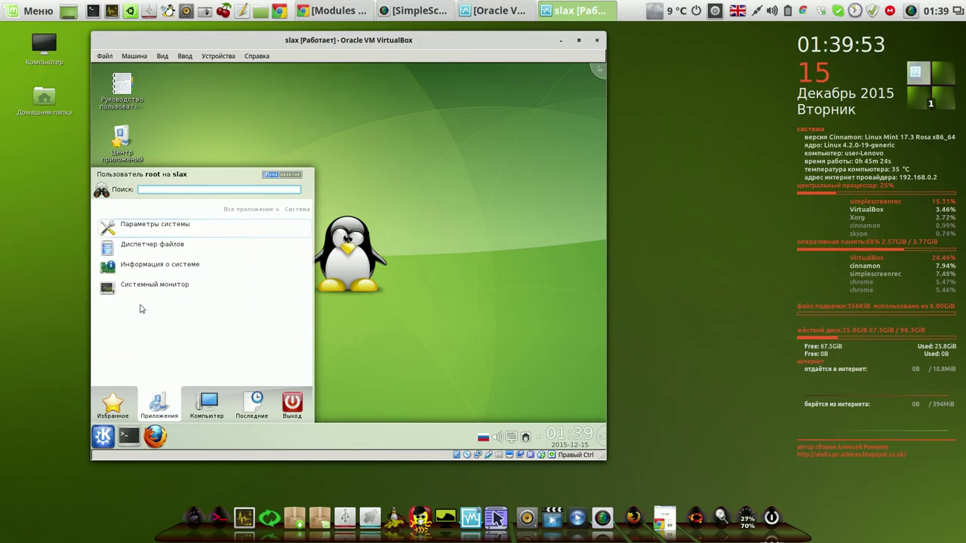
pyautogui.click(170, 230)
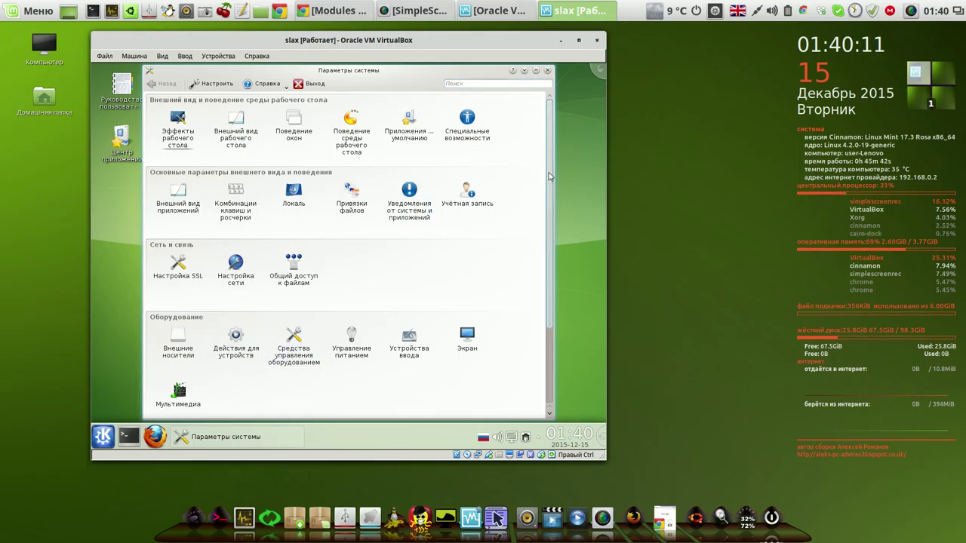
pyautogui.scroll(-1, 551, 192)
pyautogui.moveTo(552, 192); pyautogui.dragTo(551, 260)
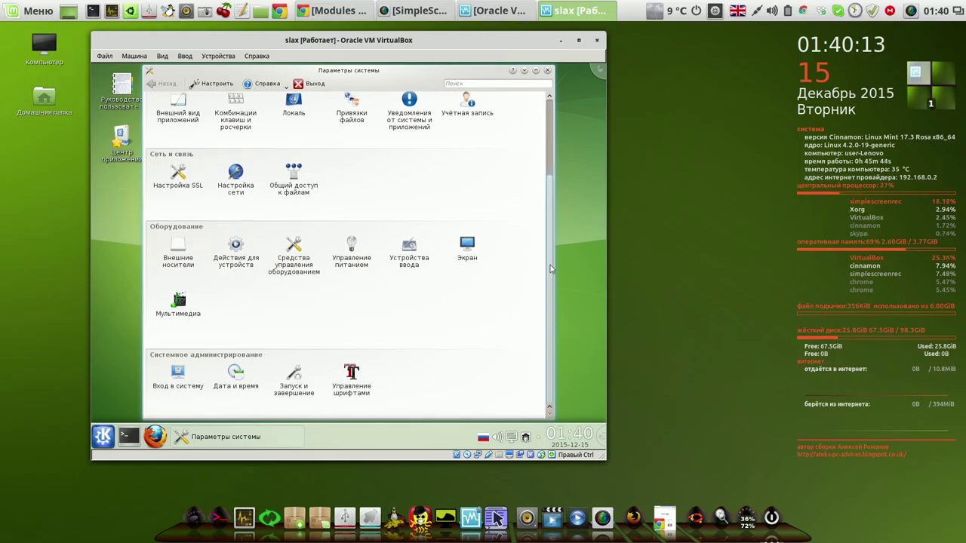
pyautogui.click(548, 71)
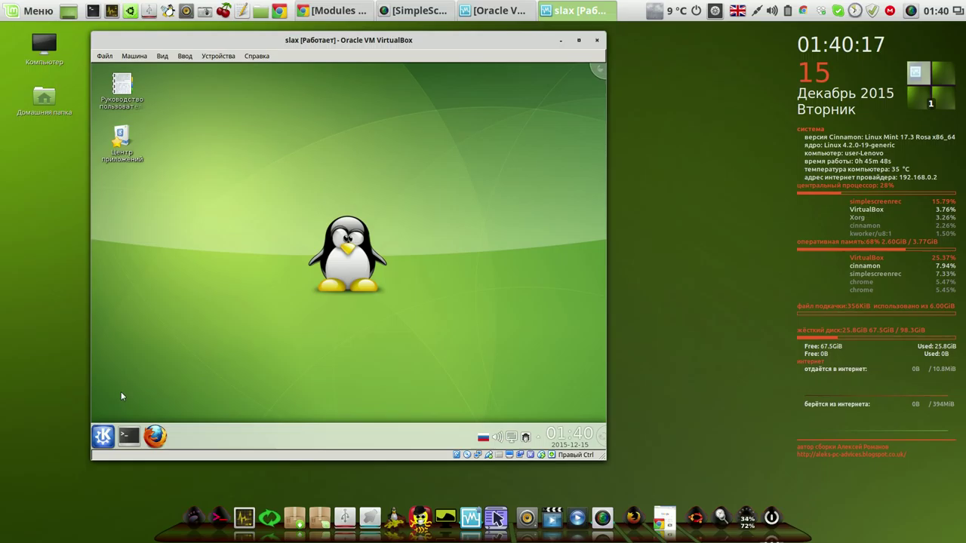
# Add Улучшенный текстовый редактор and Калькулятор from the Служебные application category to the Slax panel.
pyautogui.click(102, 436)
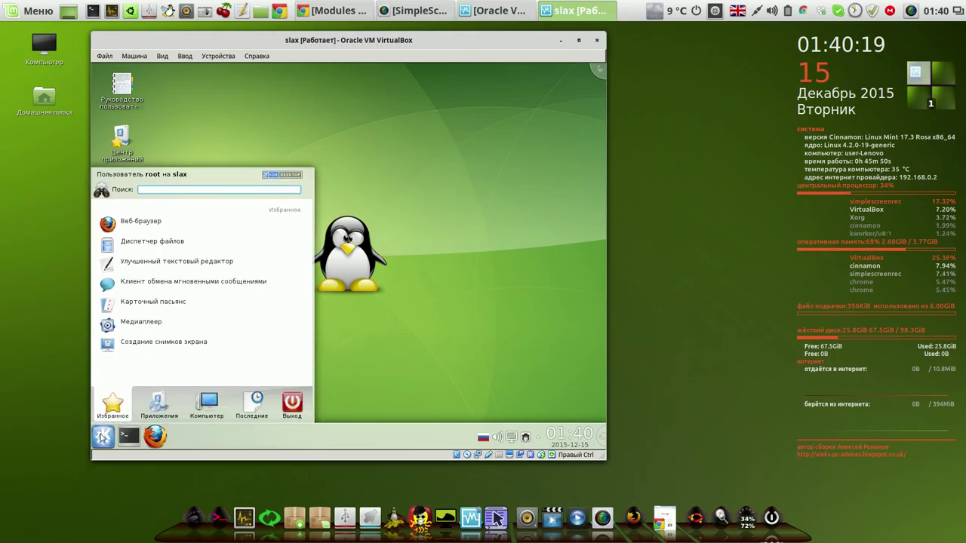
pyautogui.click(162, 407)
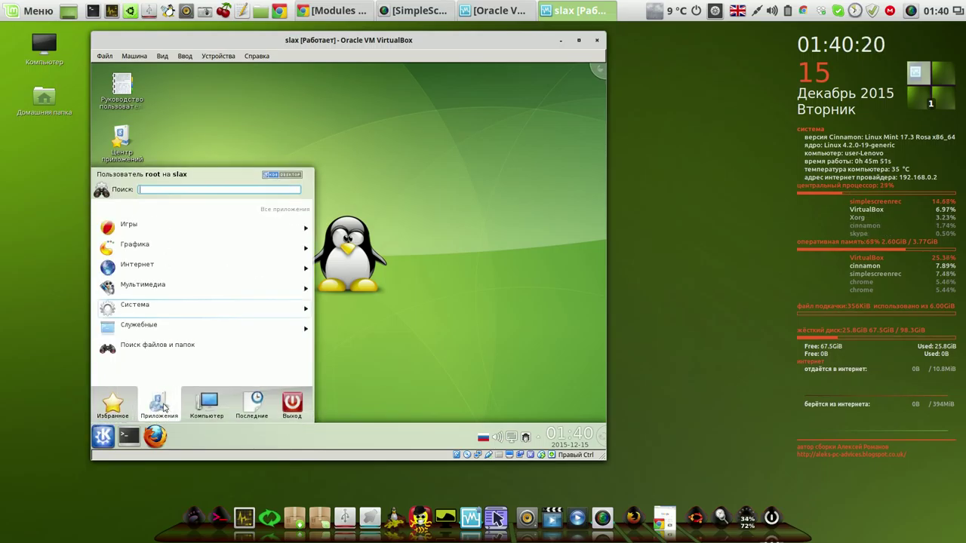
pyautogui.click(154, 328)
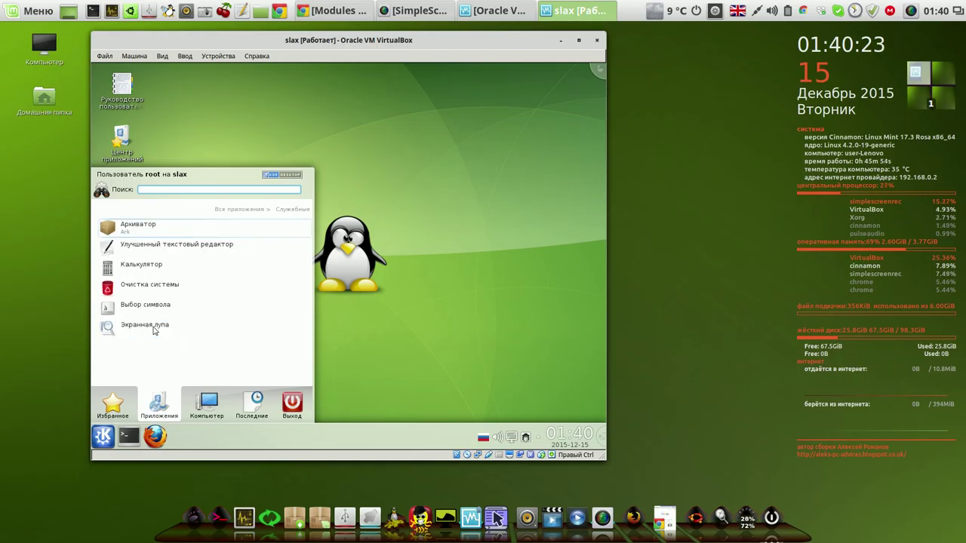
pyautogui.rightClick(175, 248)
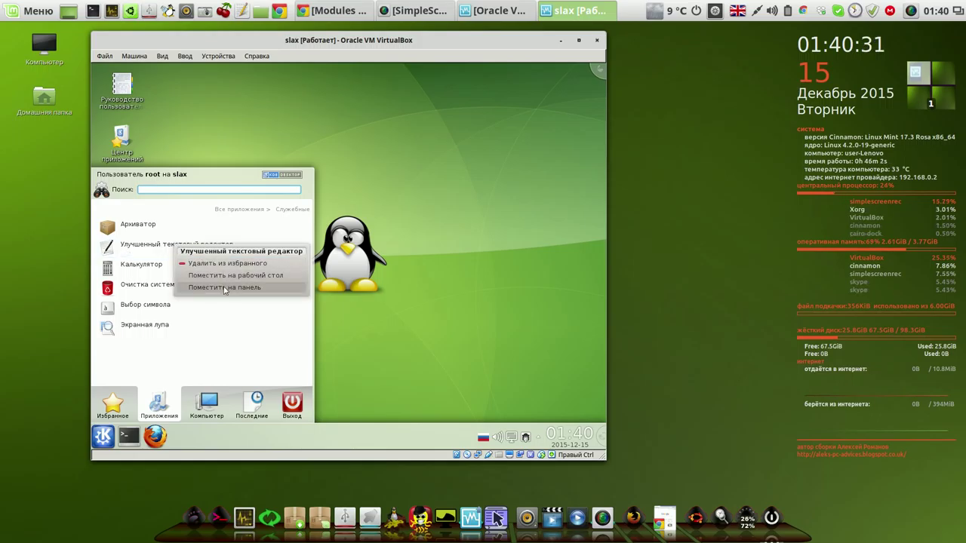
pyautogui.click(225, 286)
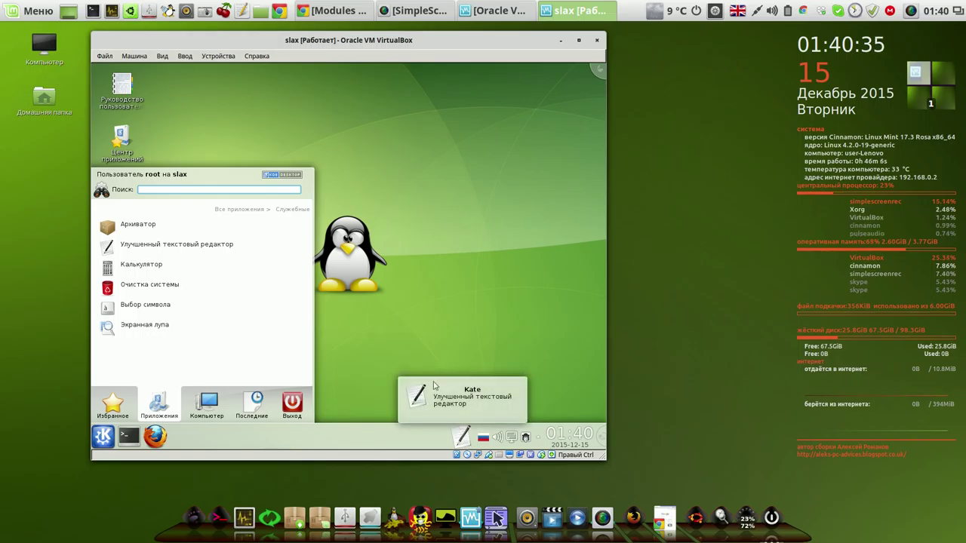
pyautogui.rightClick(154, 269)
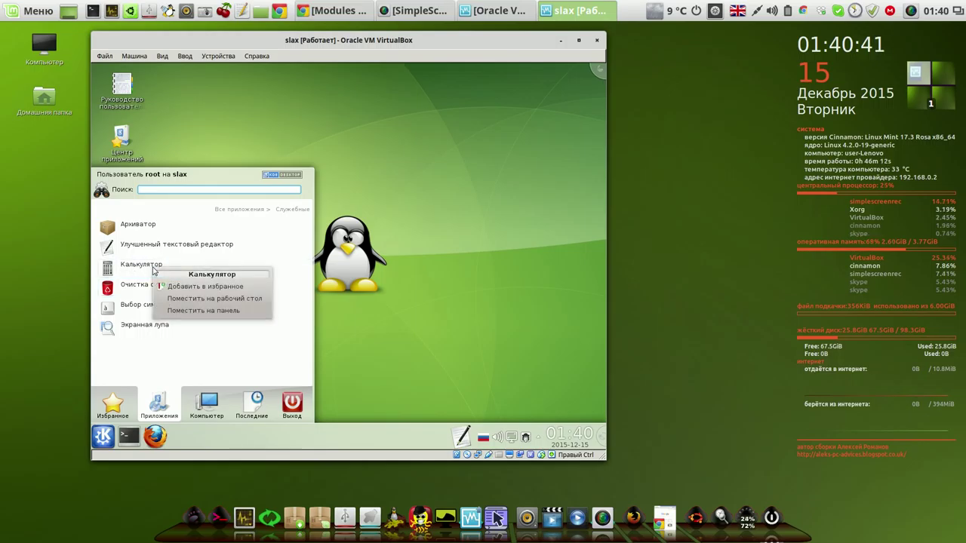
pyautogui.click(180, 310)
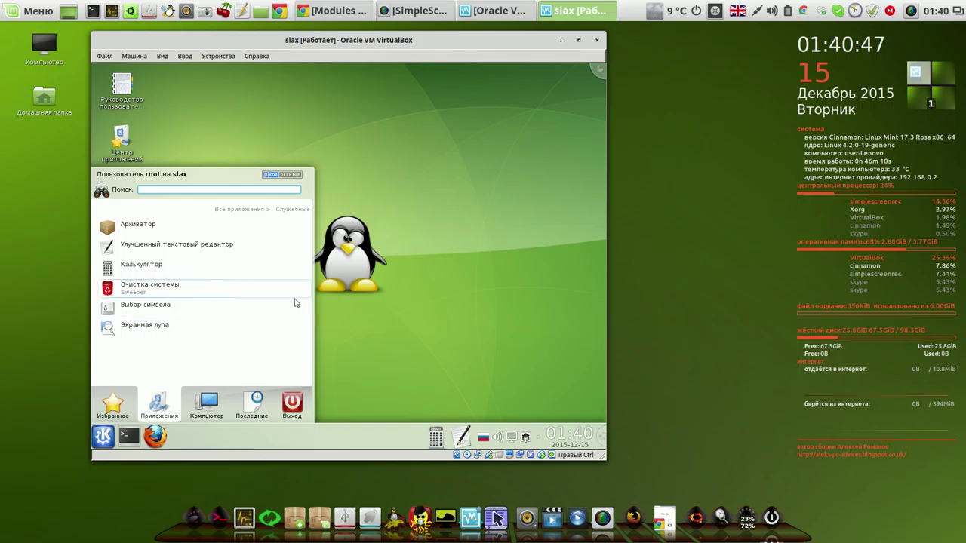
pyautogui.click(386, 318)
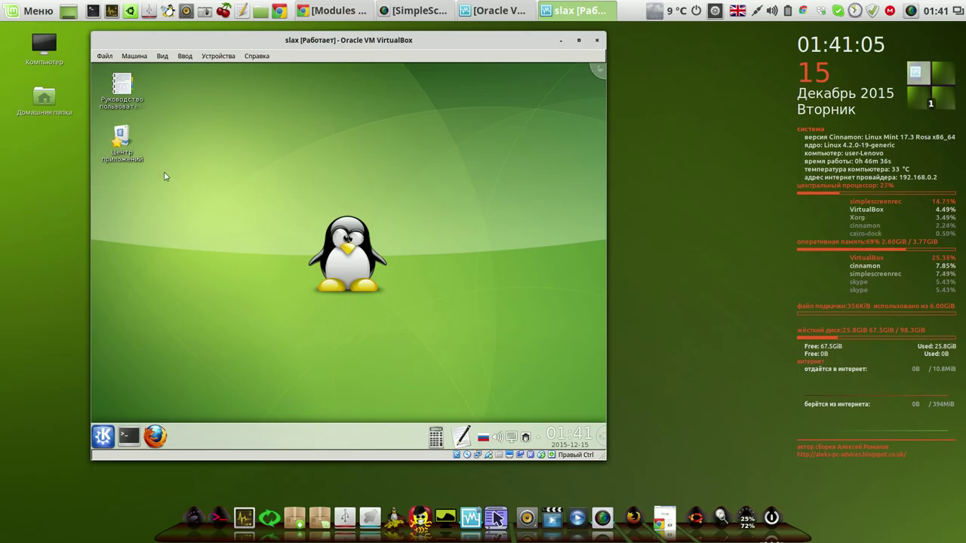
# Open Центр приложений from the Slax desktop, look through Best Picks, All Modules and Active Modules, and close it.
pyautogui.click(123, 138)
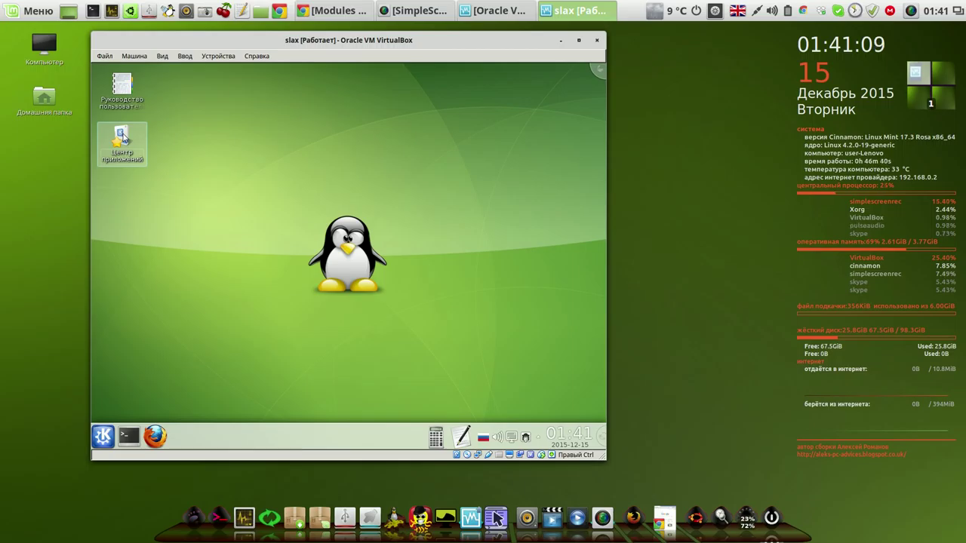
pyautogui.doubleClick(123, 138)
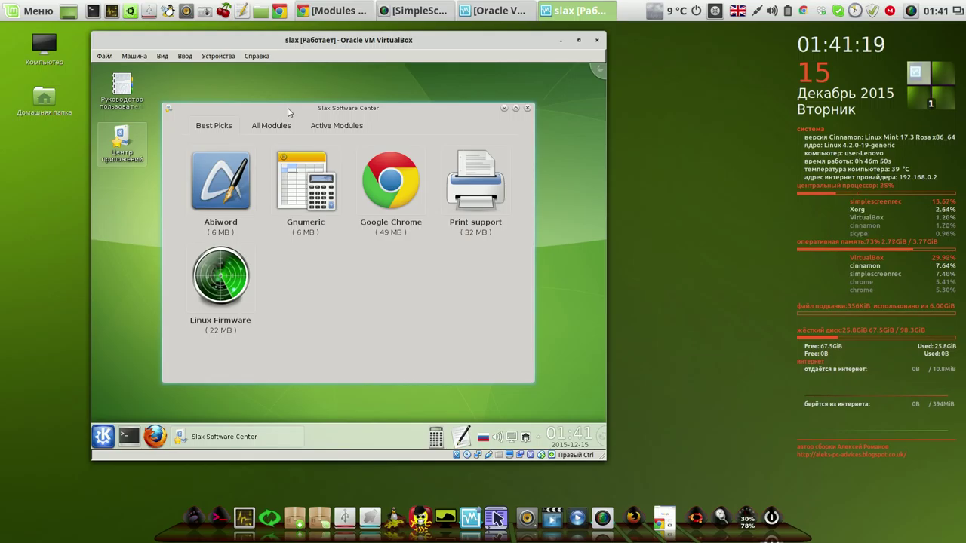
pyautogui.moveTo(288, 112); pyautogui.dragTo(279, 84)
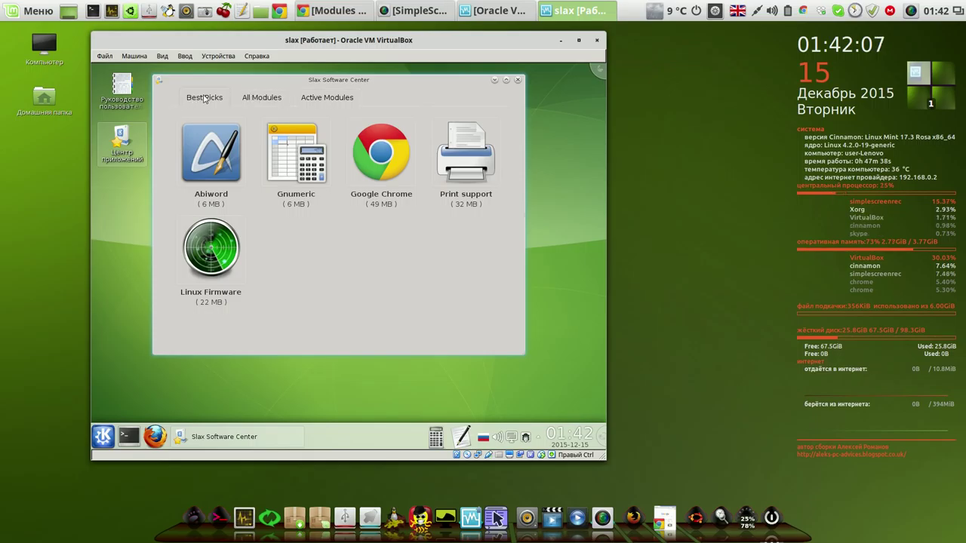
pyautogui.click(262, 101)
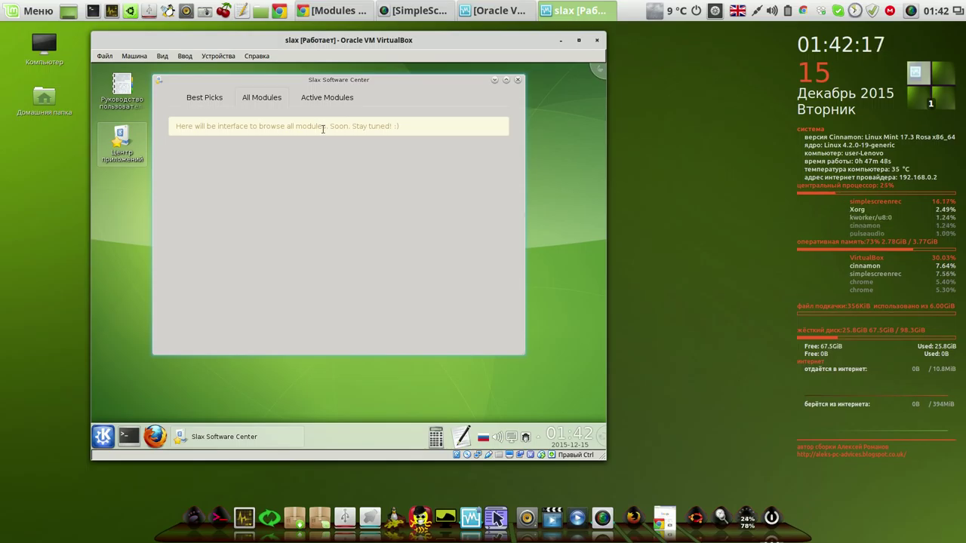
pyautogui.click(339, 99)
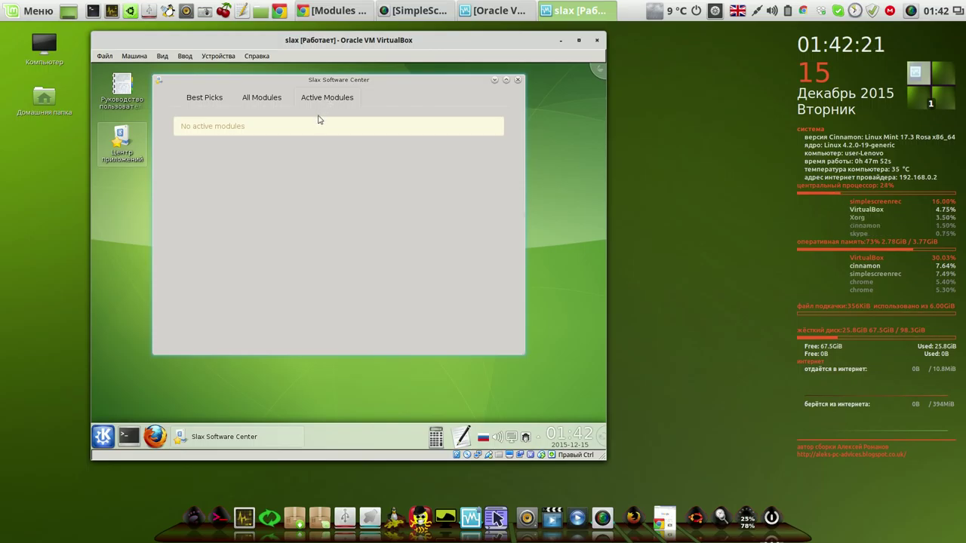
pyautogui.click(518, 80)
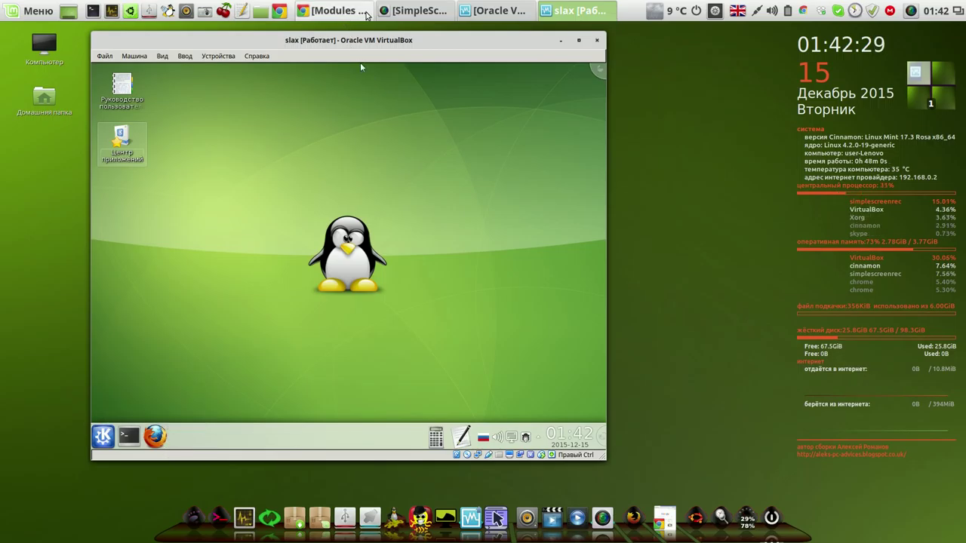
# Switch to the Slax modules page in the host's Chrome and search the modules for "office".
pyautogui.click(347, 12)
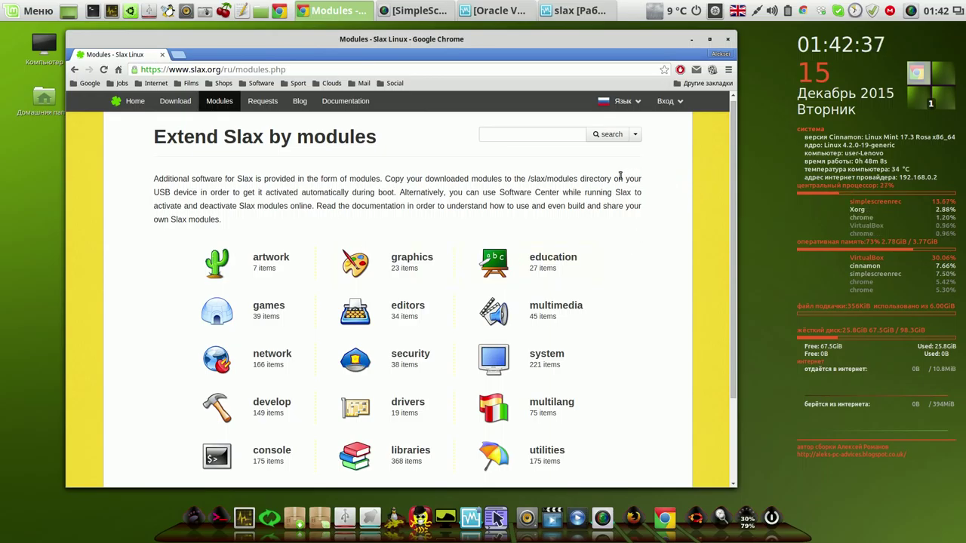
pyautogui.click(543, 137)
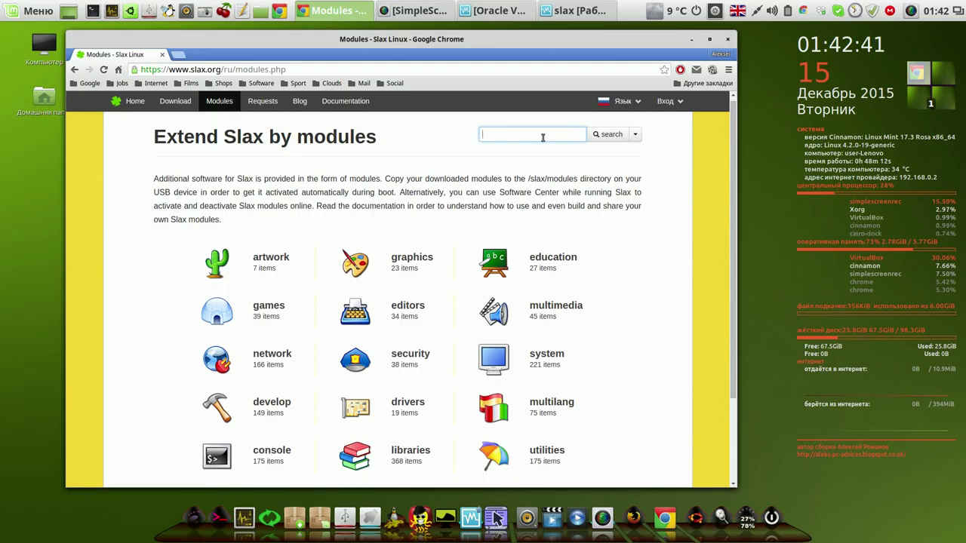
pyautogui.write('office')
pyautogui.click(604, 138)
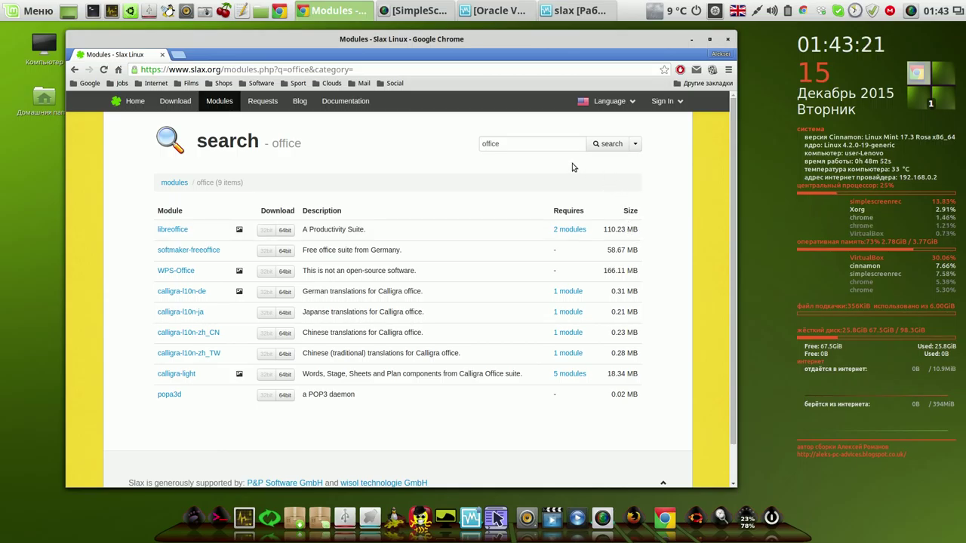
# Clear the module search term and run an empty search to return to the category overview.
pyautogui.click(544, 148)
pyautogui.press('BackSpace')
pyautogui.press('BackSpace')
pyautogui.press('BackSpace')
pyautogui.press('BackSpace')
pyautogui.press('BackSpace')
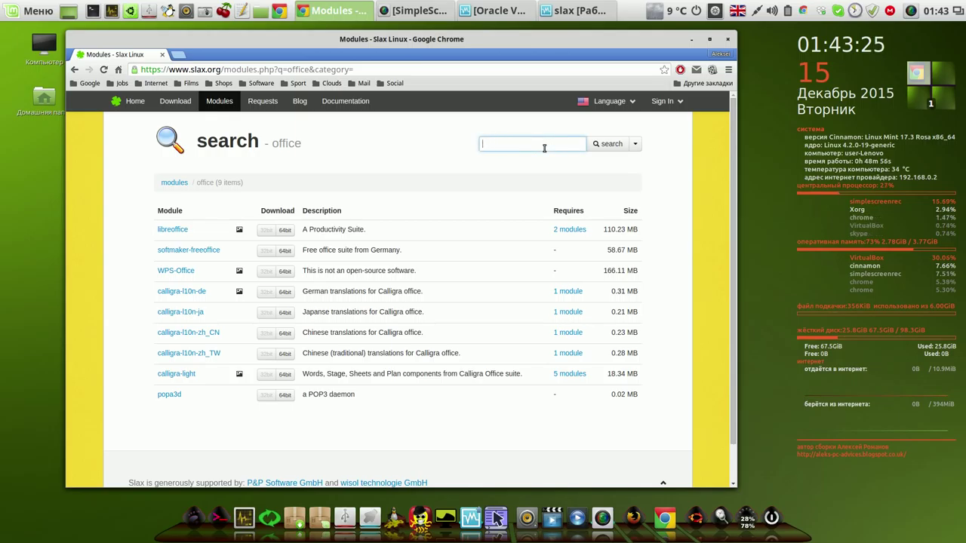
pyautogui.click(602, 145)
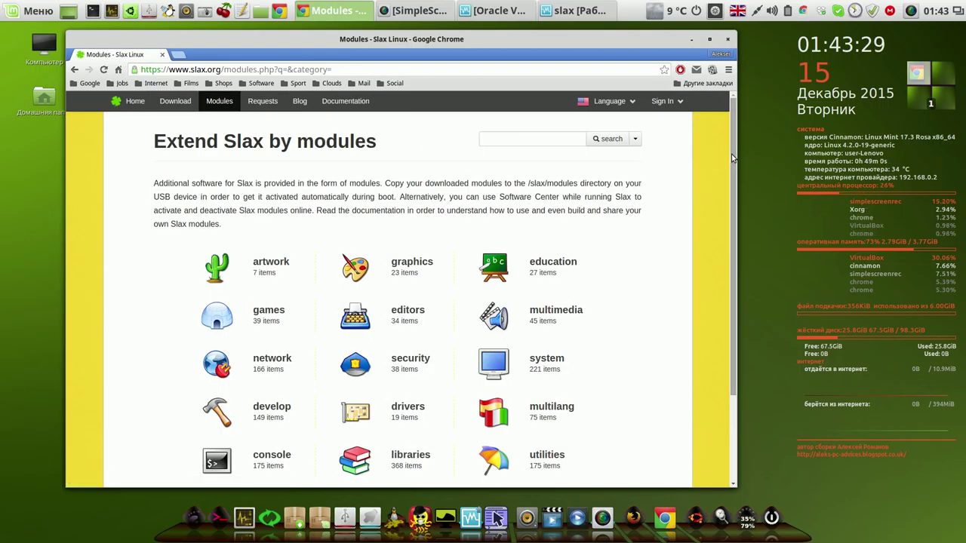
# Look over the module categories on the Extend Slax by modules page, and minimize the browser.
pyautogui.scroll(-1, 731, 195)
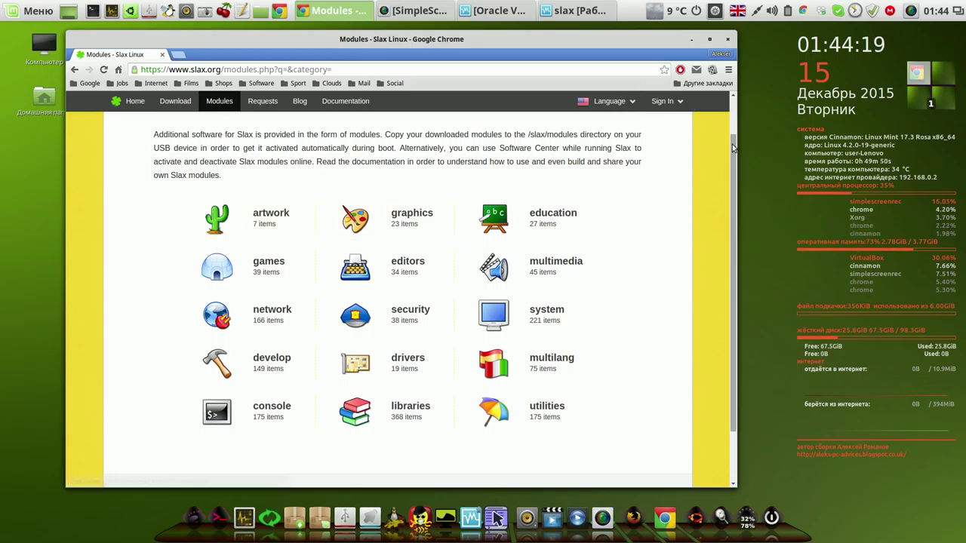
pyautogui.scroll(2, 734, 146)
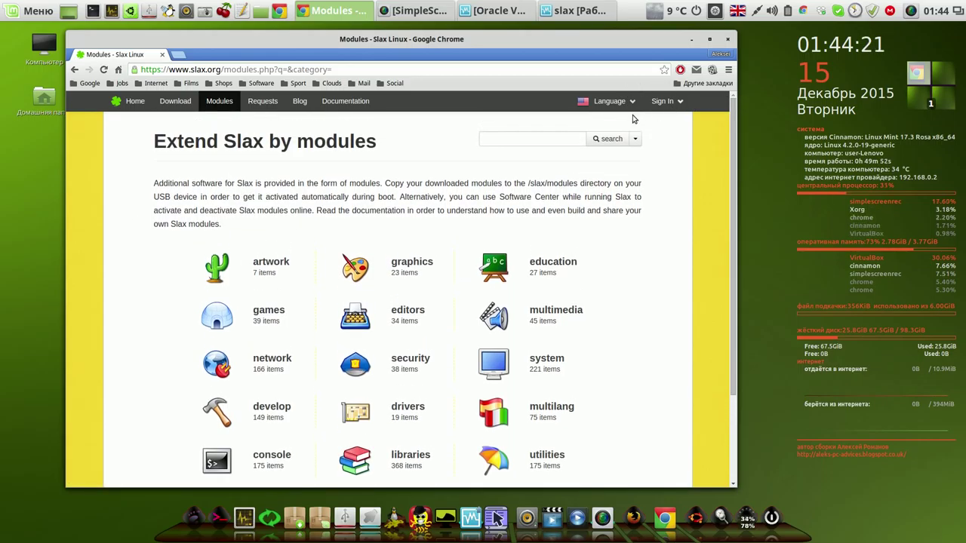
pyautogui.click(553, 137)
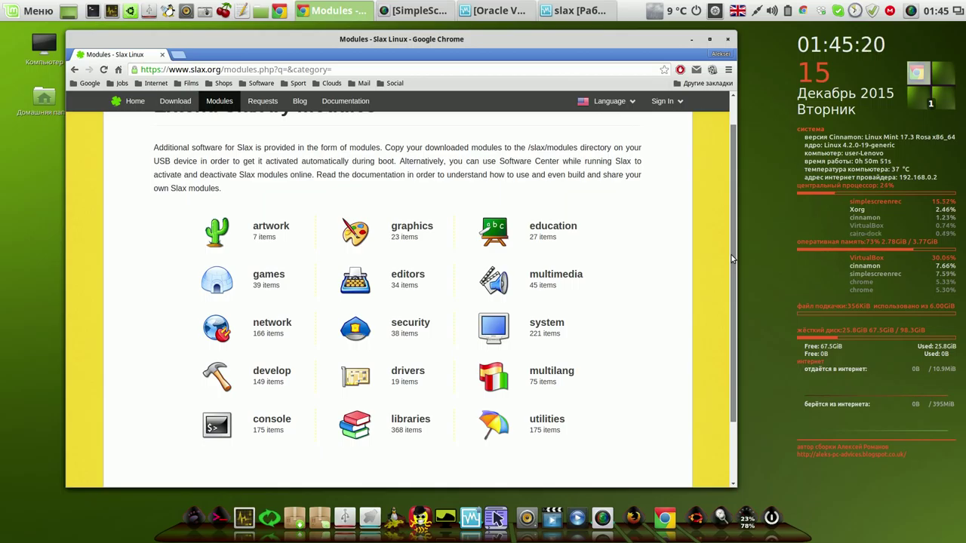
pyautogui.moveTo(731, 259); pyautogui.dragTo(729, 280)
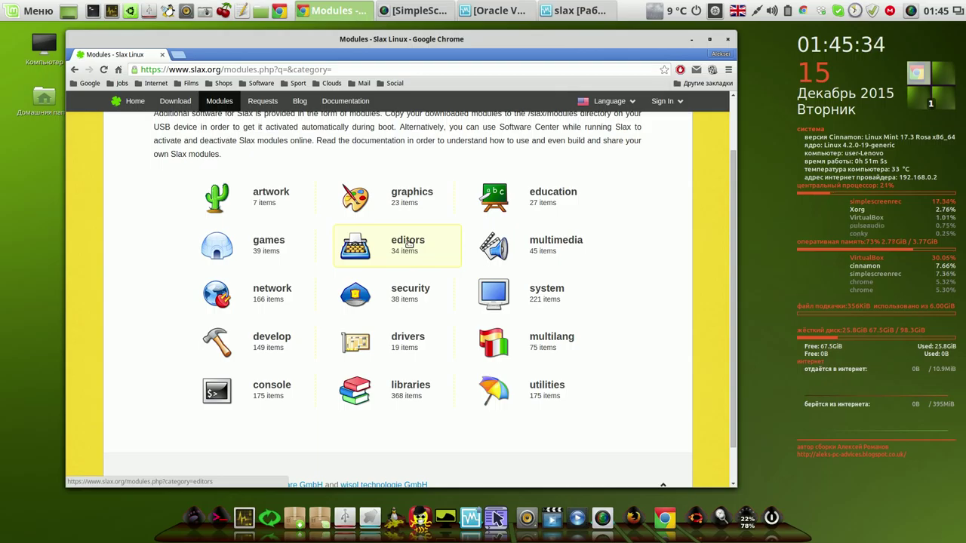
pyautogui.click(691, 39)
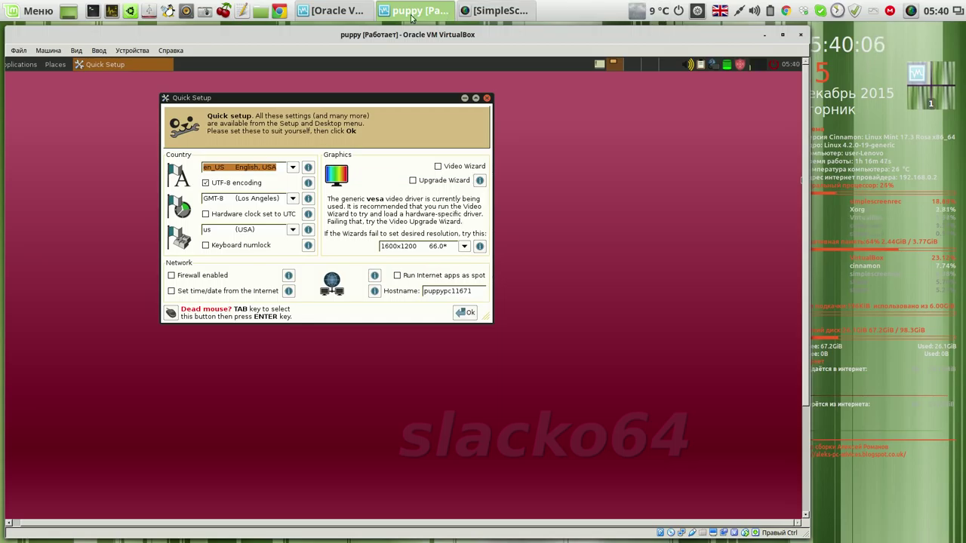
# Open the host's file manager and go to its documents folder.
pyautogui.click(261, 11)
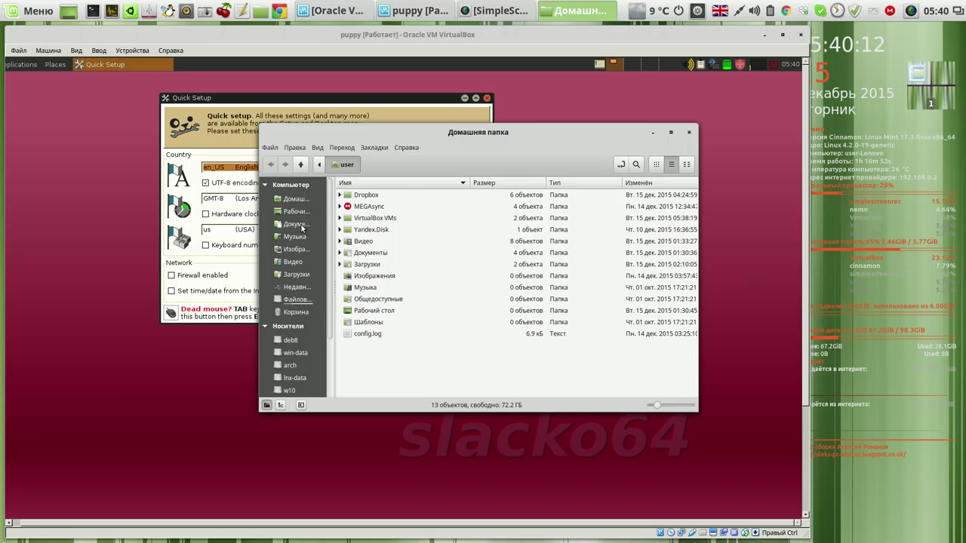
pyautogui.click(298, 225)
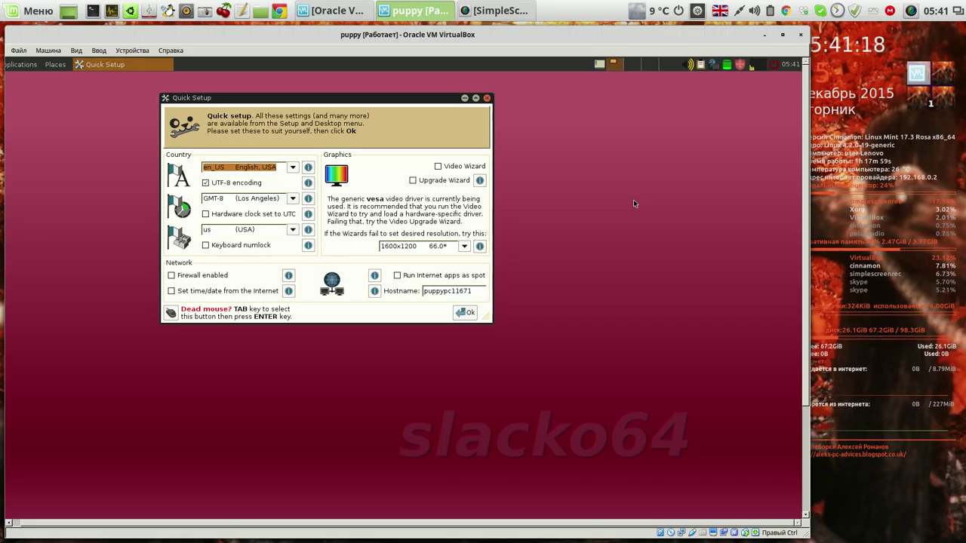
# Close the puppy virtual machine with the Выключить машину option.
pyautogui.moveTo(411, 14)
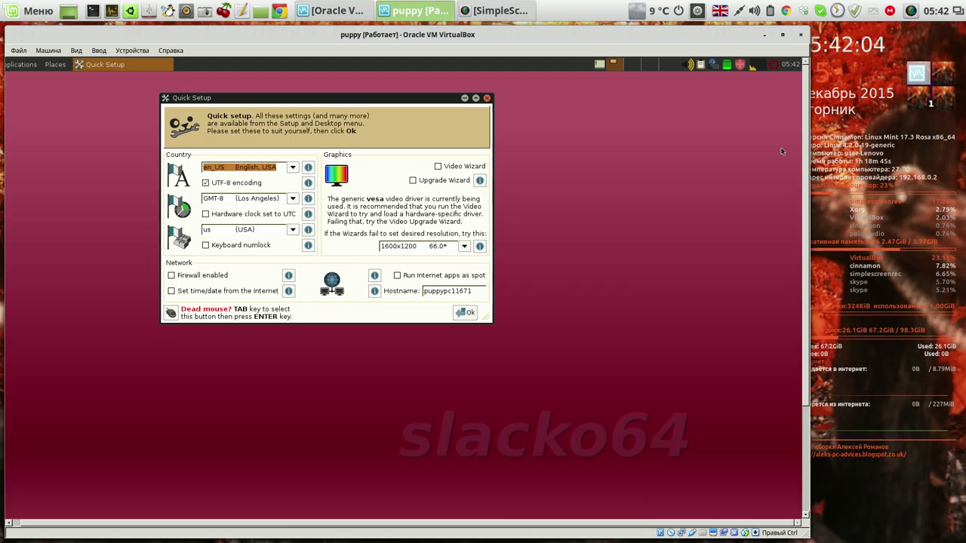
pyautogui.click(801, 35)
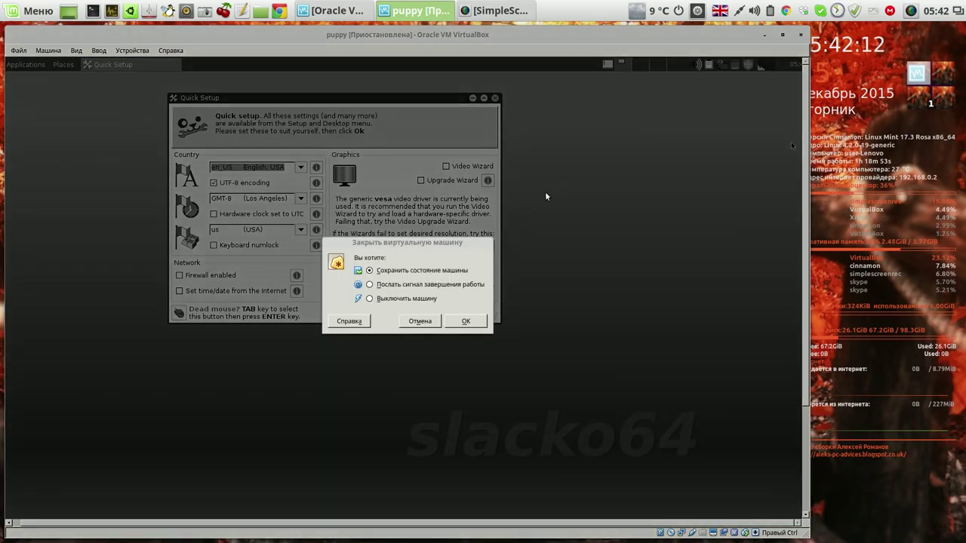
pyautogui.click(369, 299)
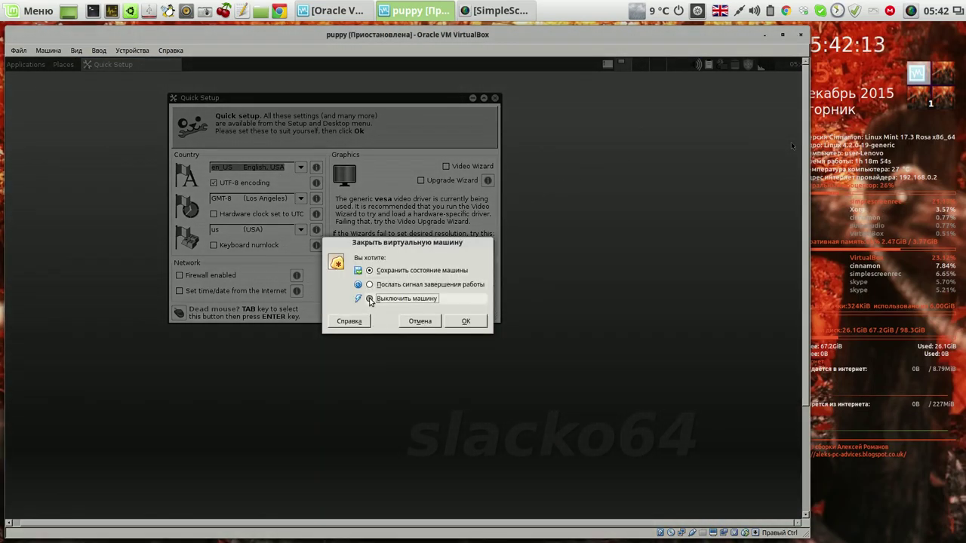
pyautogui.click(458, 321)
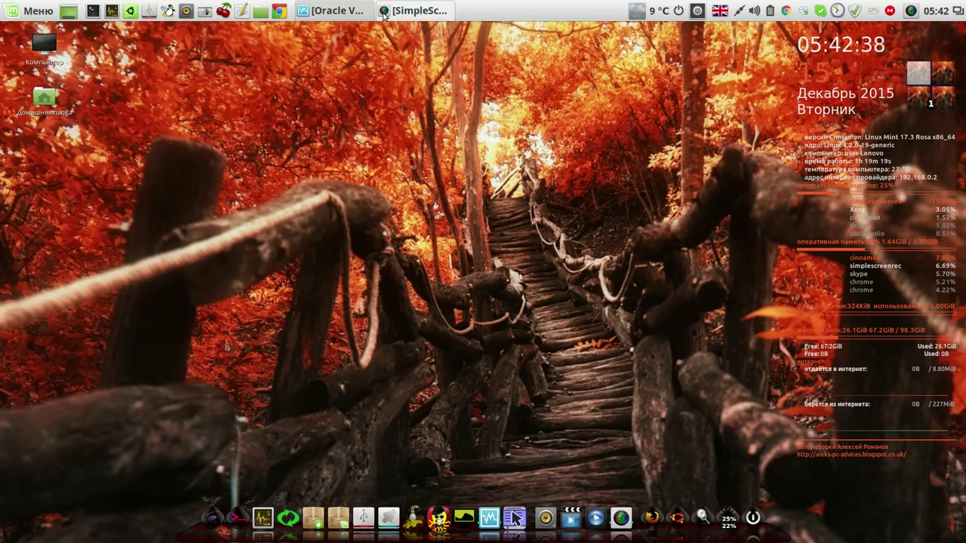
# Start the slax virtual machine from the VirtualBox manager, minimize the manager, and bring up the Slax boot options.
pyautogui.click(352, 12)
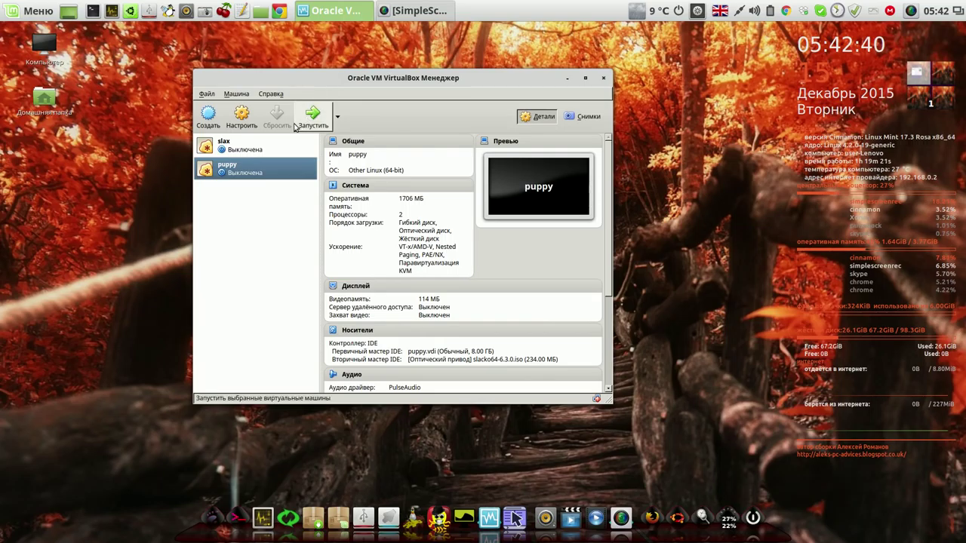
pyautogui.click(263, 150)
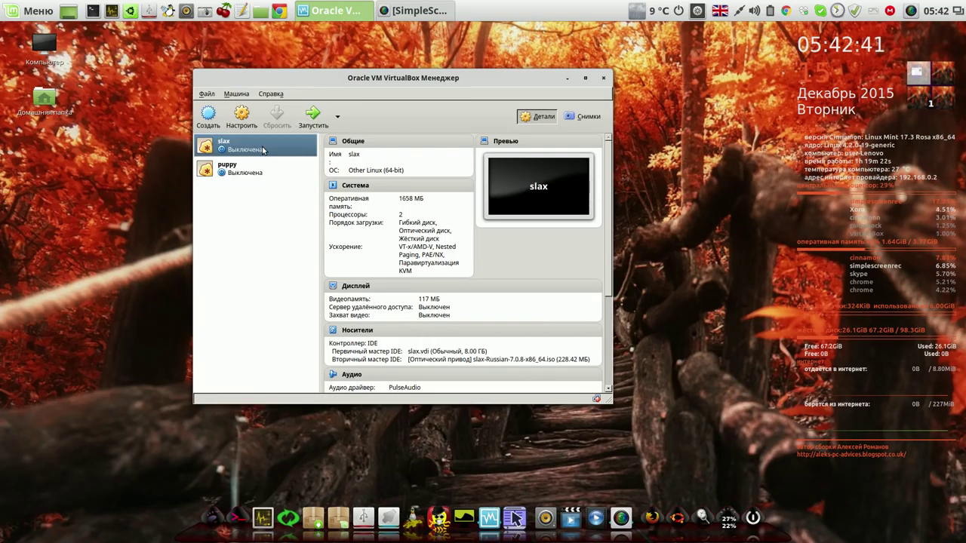
pyautogui.click(314, 117)
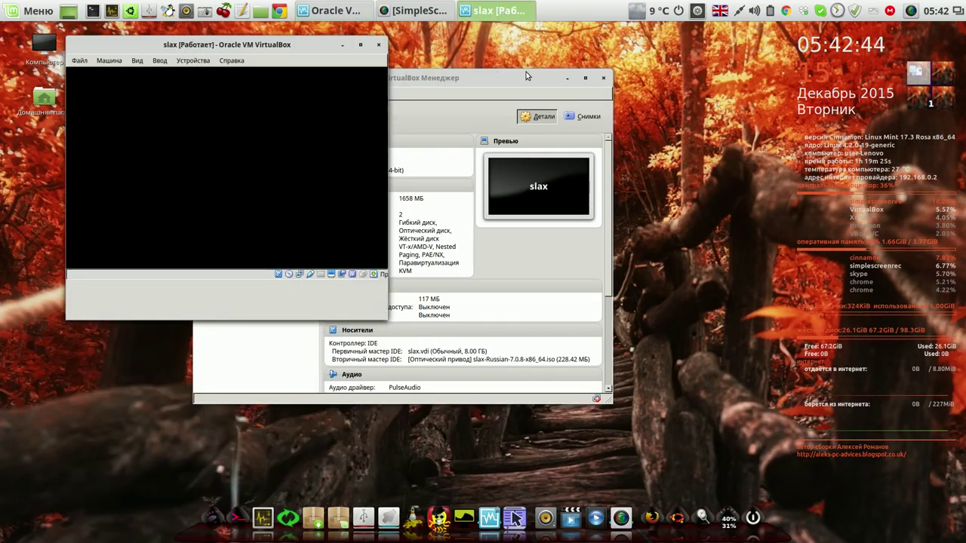
pyautogui.click(567, 79)
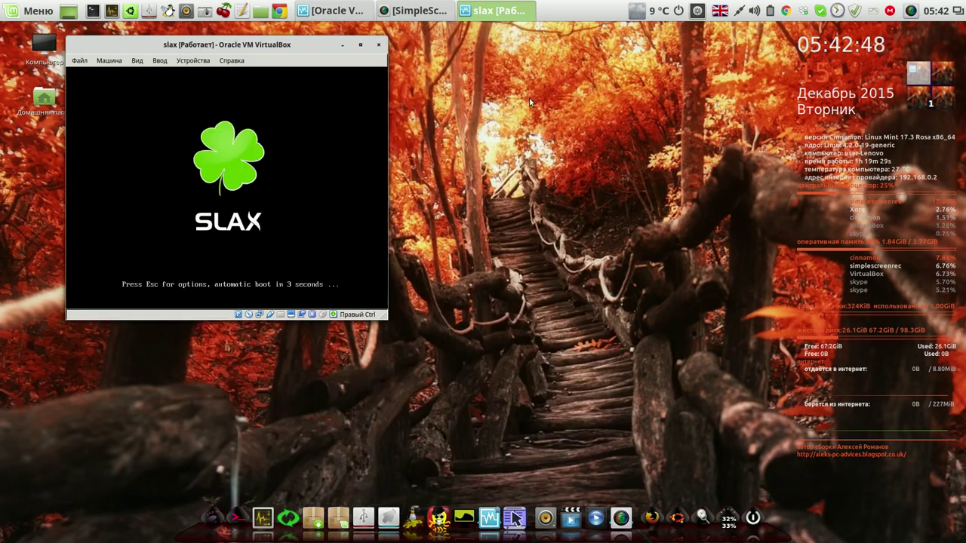
pyautogui.press('Escape')
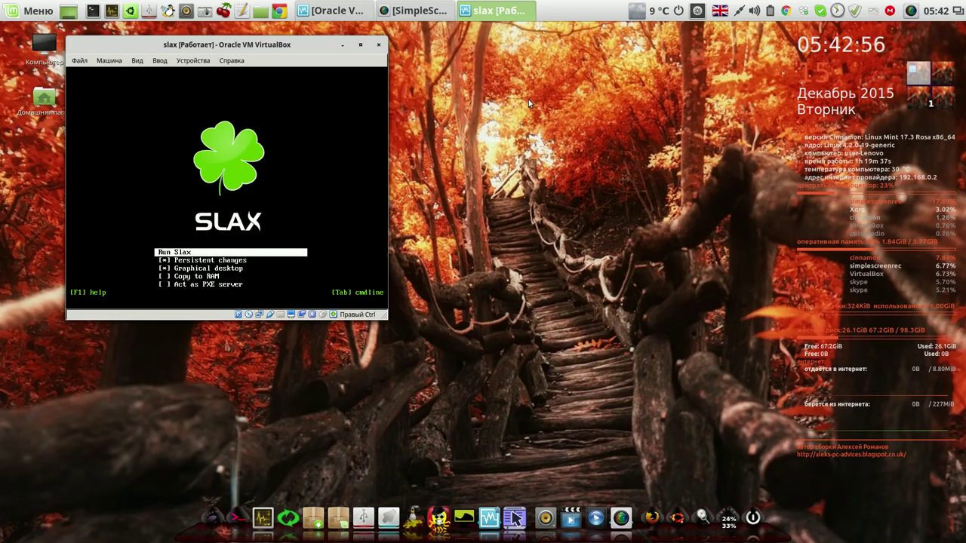
# Switch the Persistent changes boot option off and back on, and run Slax with Persistent changes and Graphical desktop enabled.
pyautogui.press('Down')
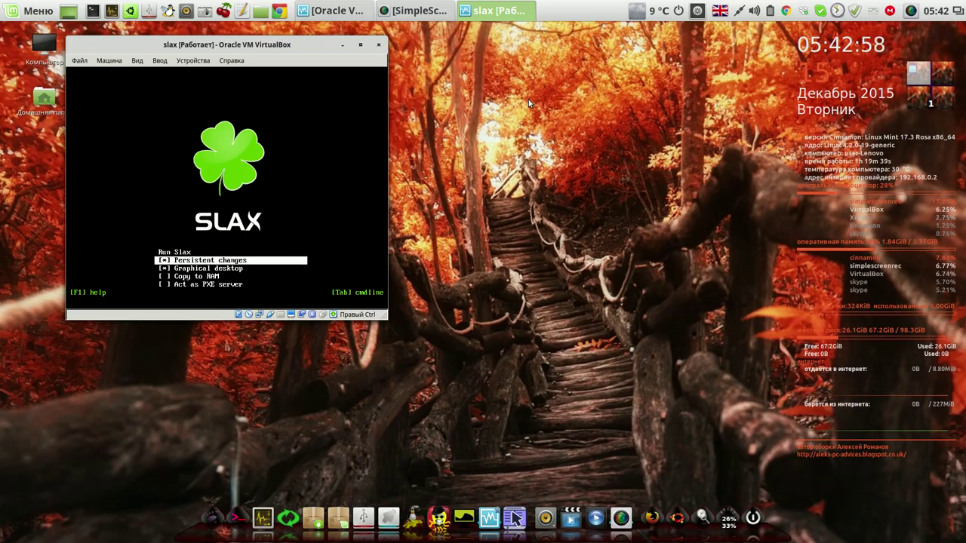
pyautogui.press('Return')
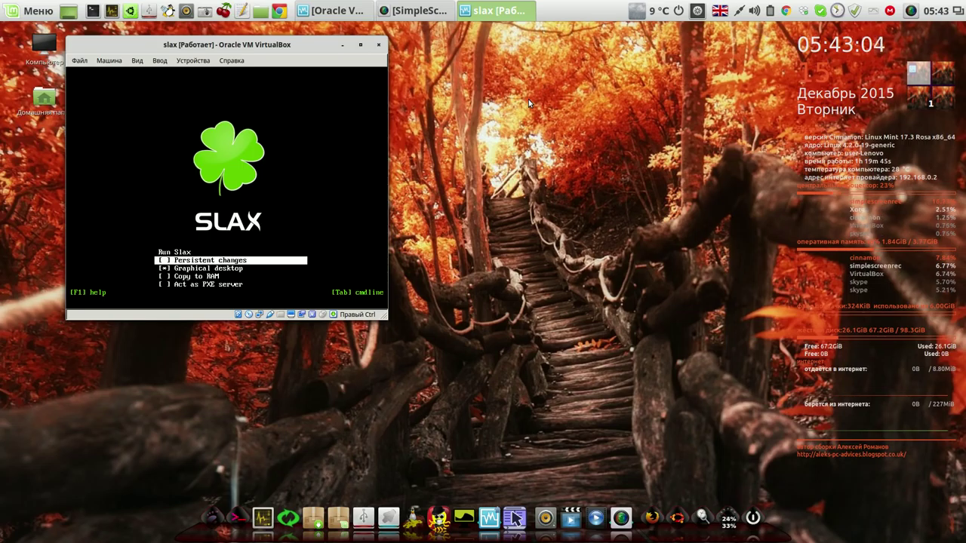
pyautogui.press('Up')
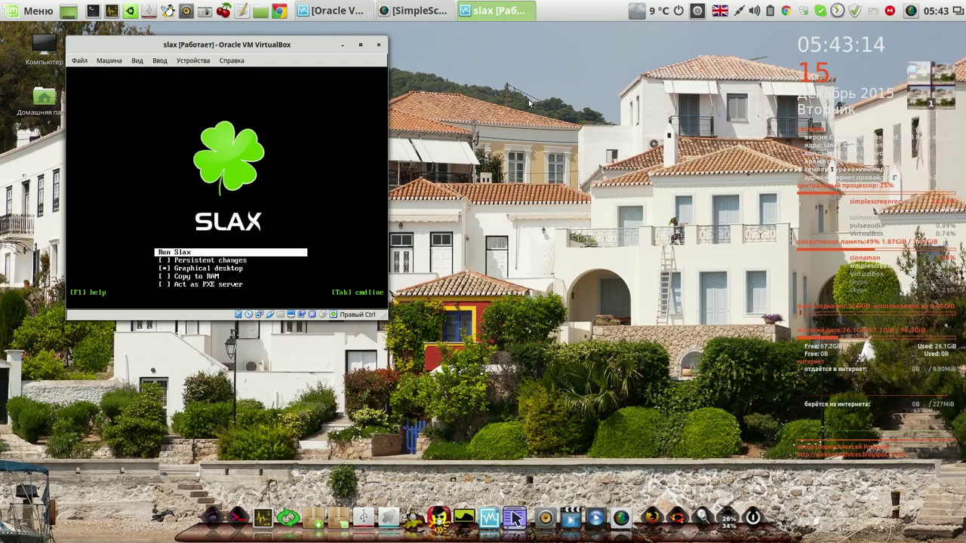
pyautogui.press('Down')
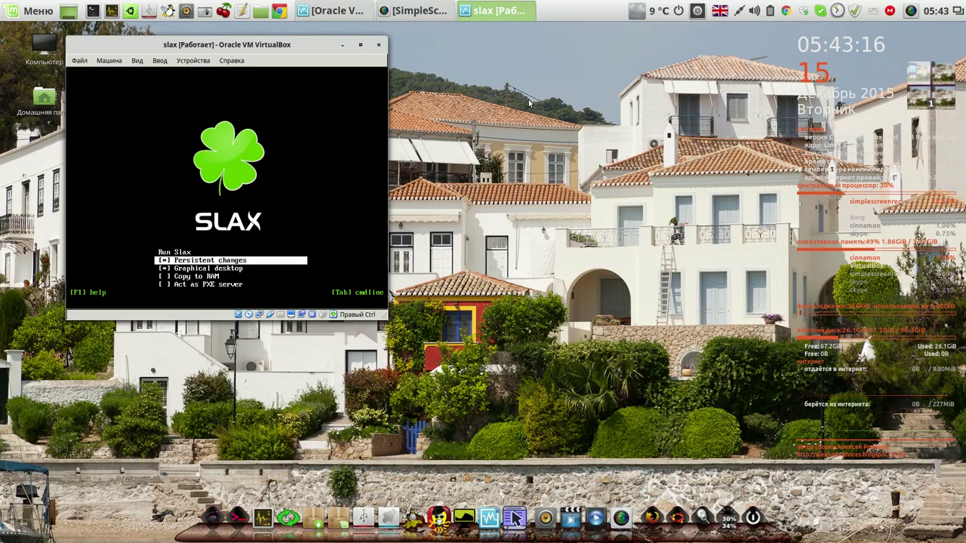
pyautogui.press('Up')
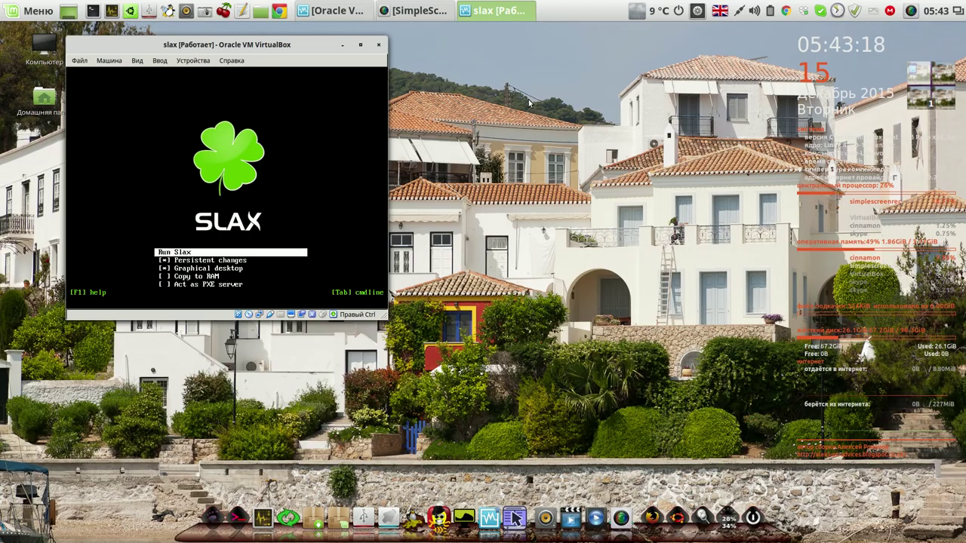
pyautogui.press('Return')
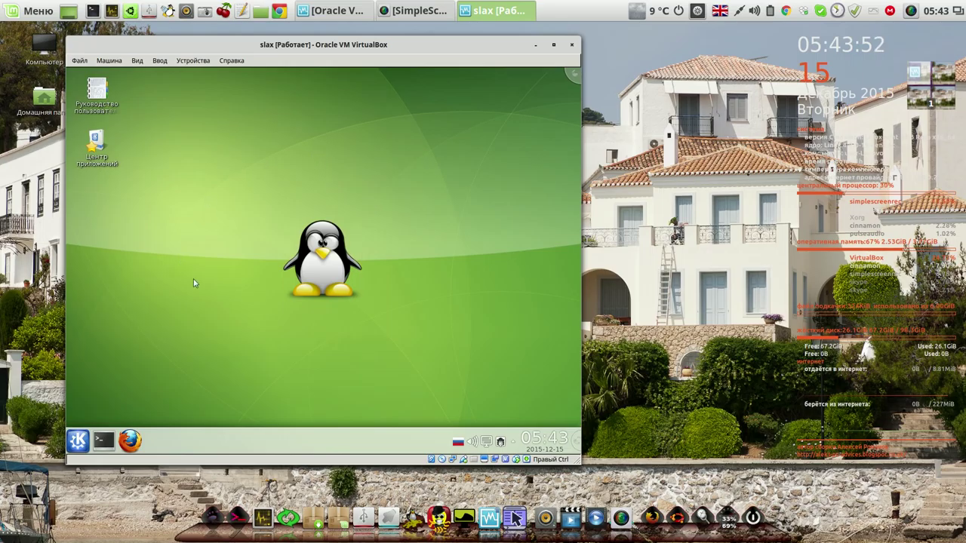
# Open the desktop's «Просмотр папки» settings, look at the available wallpaper image, and close the settings without applying anything.
pyautogui.rightClick(246, 148)
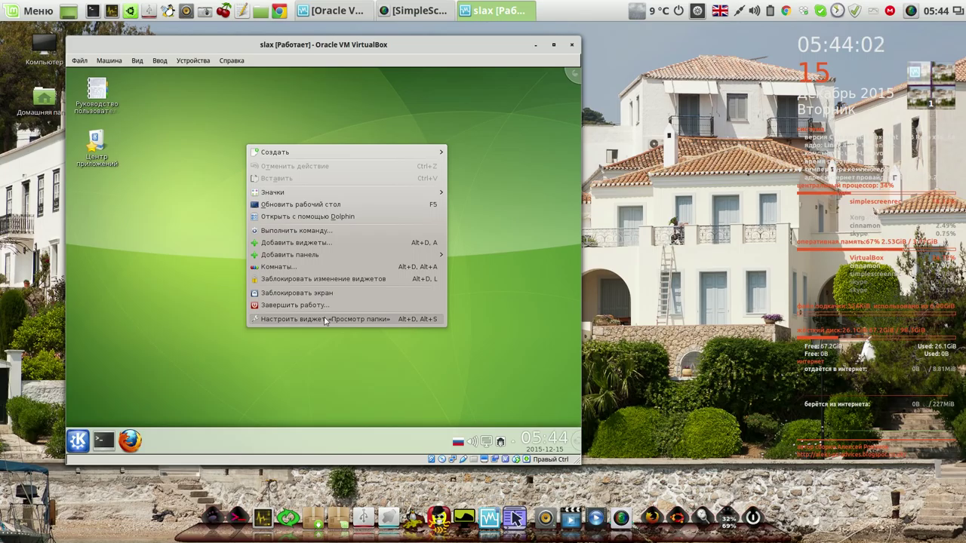
pyautogui.click(327, 204)
pyautogui.rightClick(319, 179)
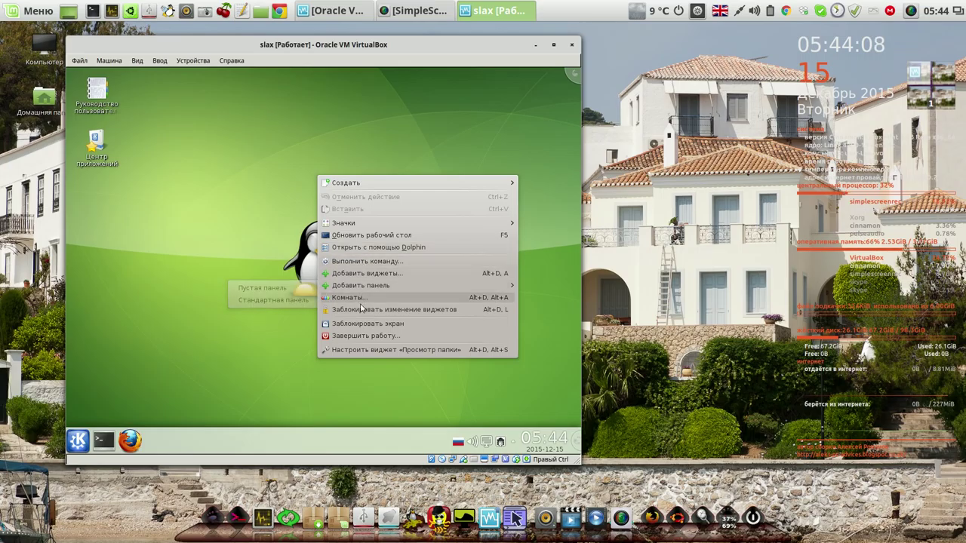
pyautogui.click(354, 351)
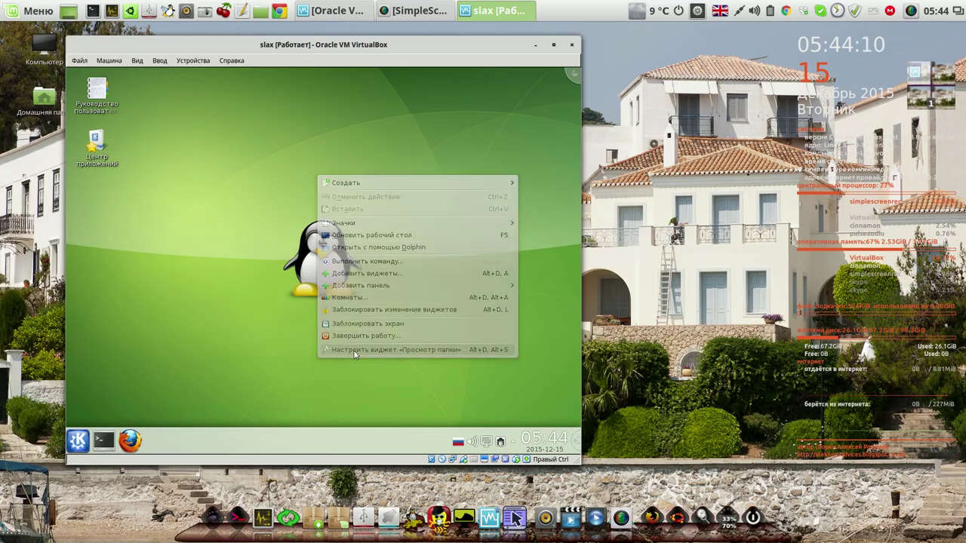
pyautogui.rightClick(223, 142)
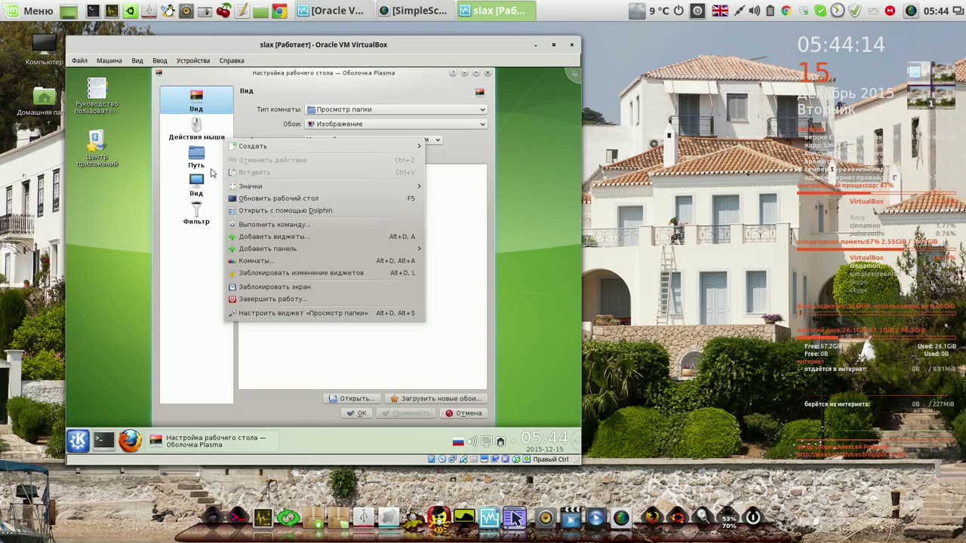
pyautogui.click(183, 354)
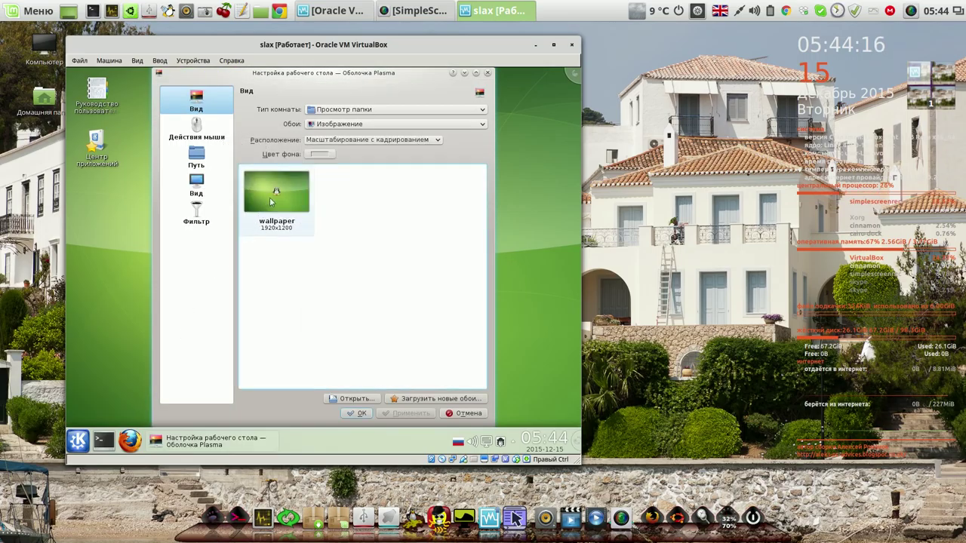
pyautogui.click(283, 188)
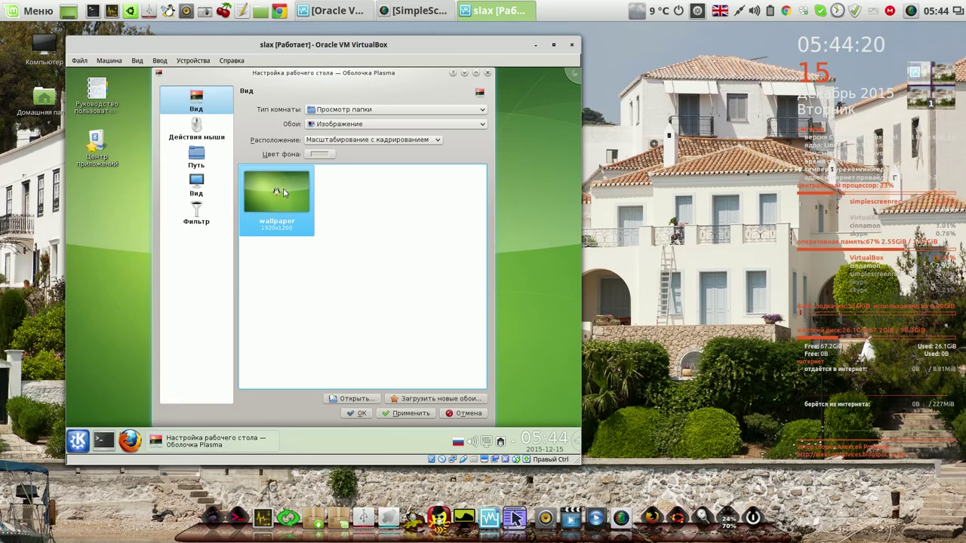
pyautogui.click(488, 73)
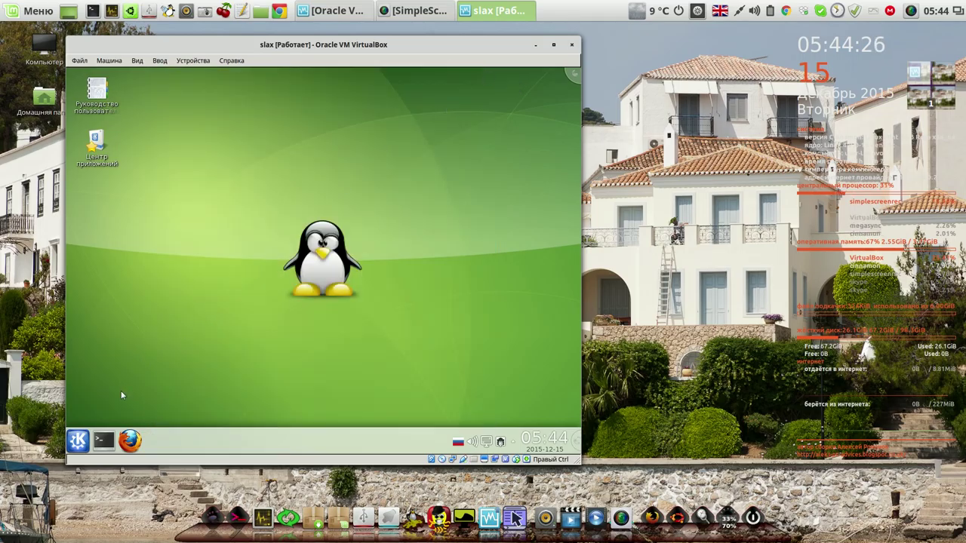
# View the Компьютер entries in the Slax start menu and open Параметры системы.
pyautogui.click(79, 442)
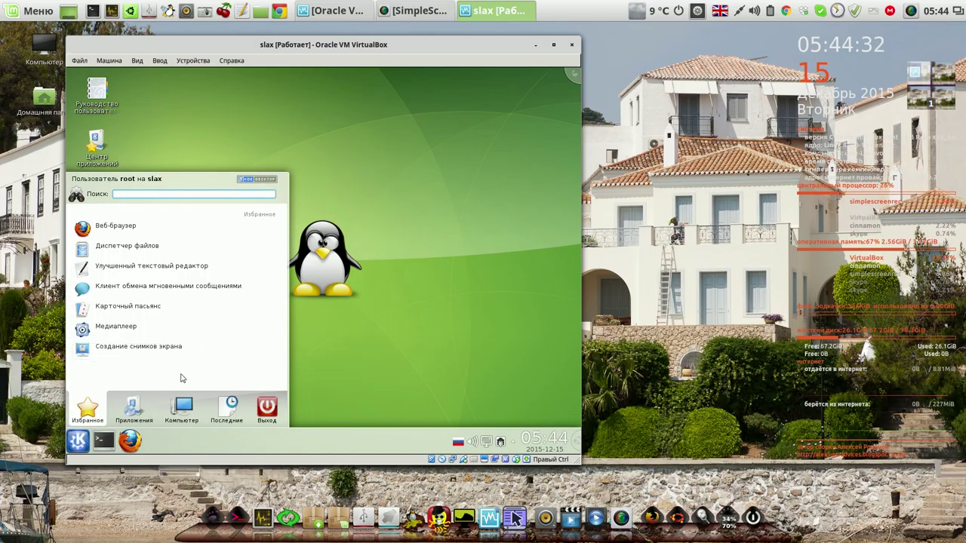
pyautogui.moveTo(183, 387)
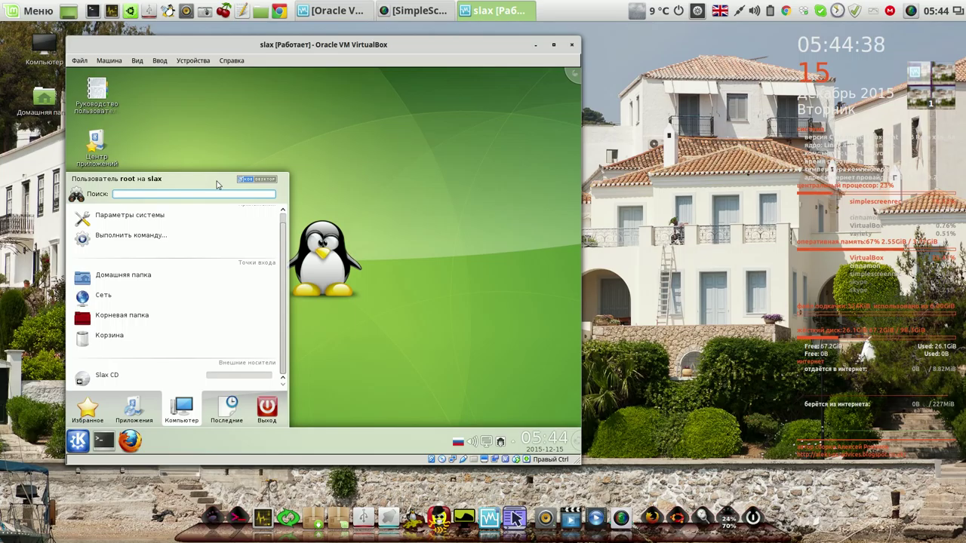
pyautogui.scroll(1, 174, 241)
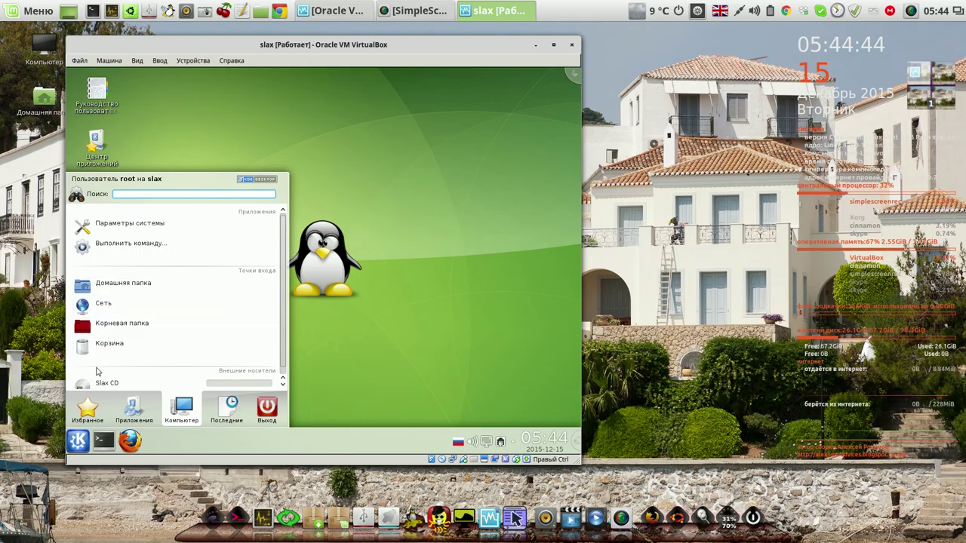
pyautogui.click(153, 226)
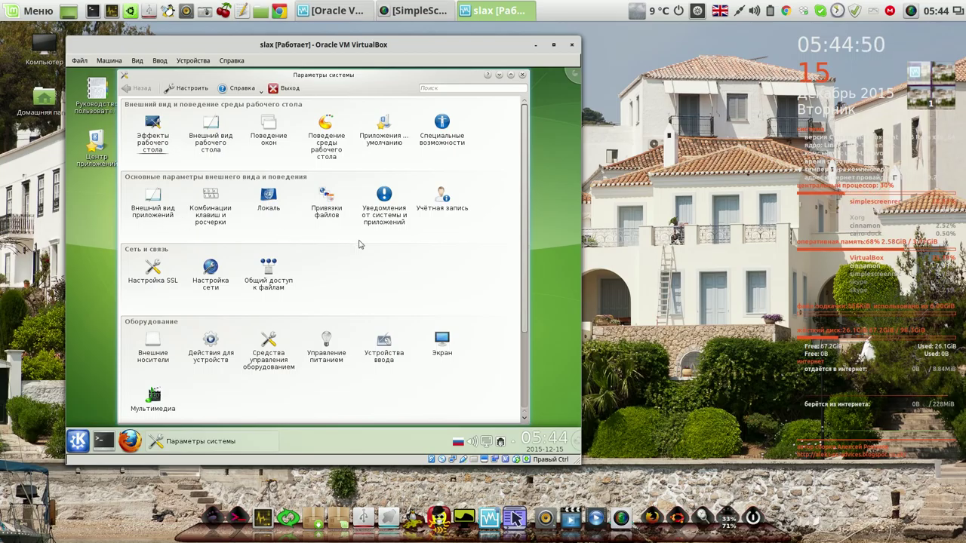
# Look through the country choices in the Локаль settings without changing Россия, and return to the settings overview.
pyautogui.click(269, 201)
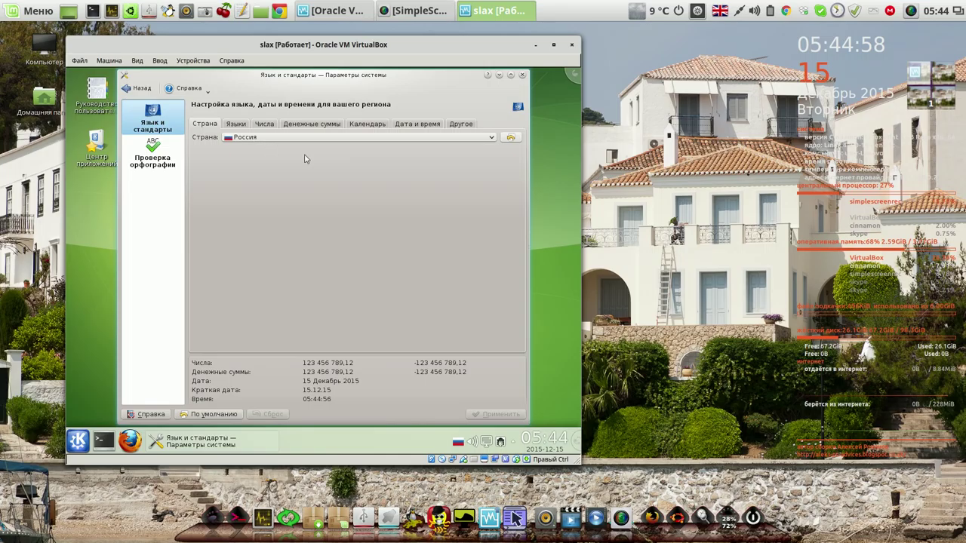
pyautogui.click(491, 137)
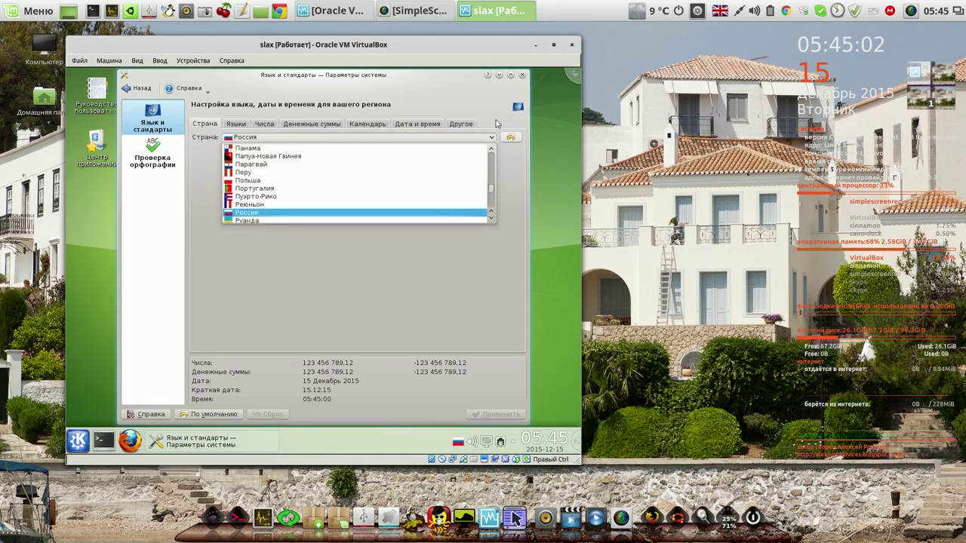
pyautogui.click(497, 123)
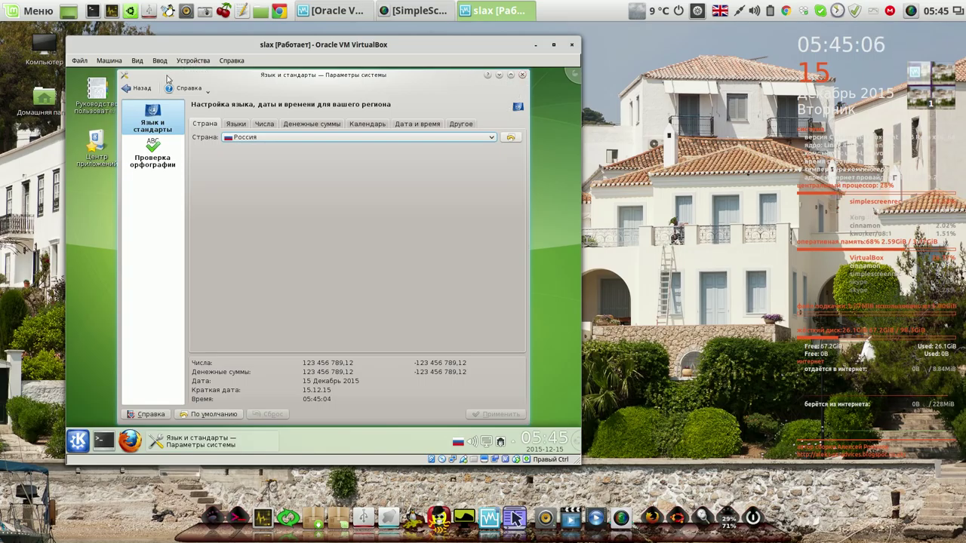
pyautogui.click(139, 90)
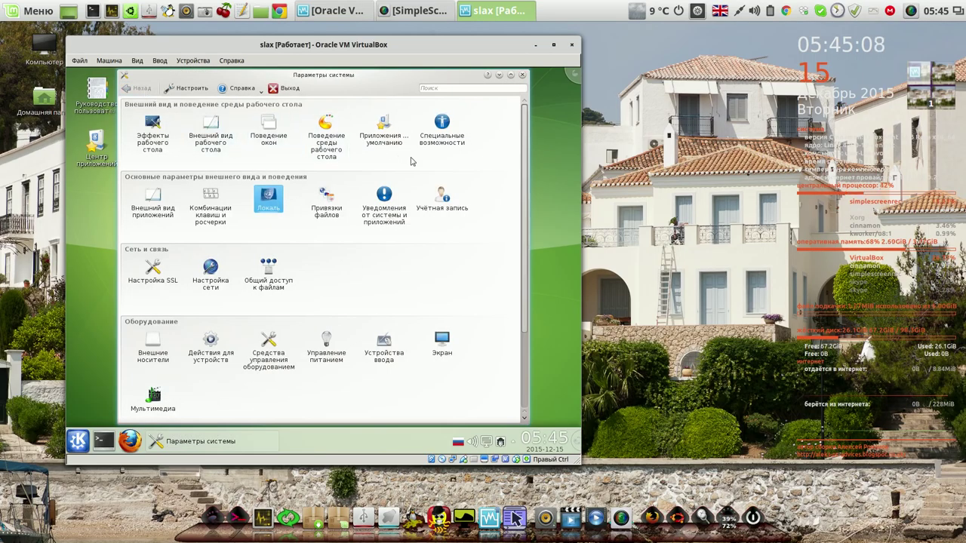
# View the keyboard layouts (Раскладки) under Устройства ввода, and close the system settings.
pyautogui.moveTo(274, 193)
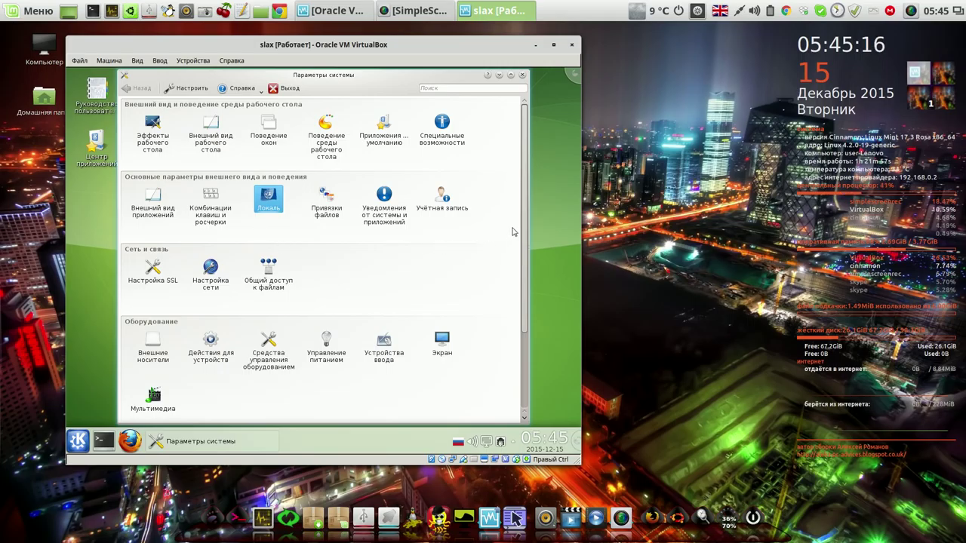
pyautogui.moveTo(527, 217); pyautogui.dragTo(526, 315)
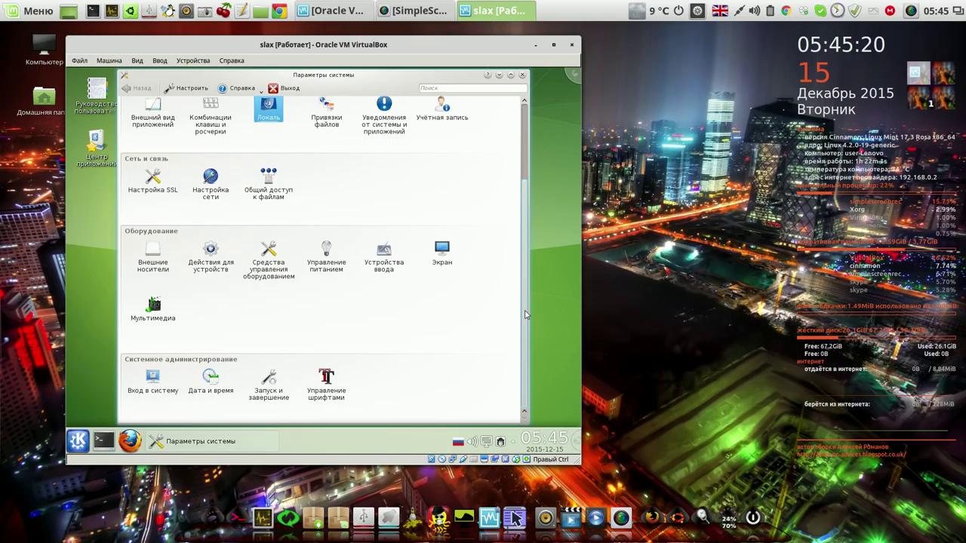
pyautogui.moveTo(385, 255)
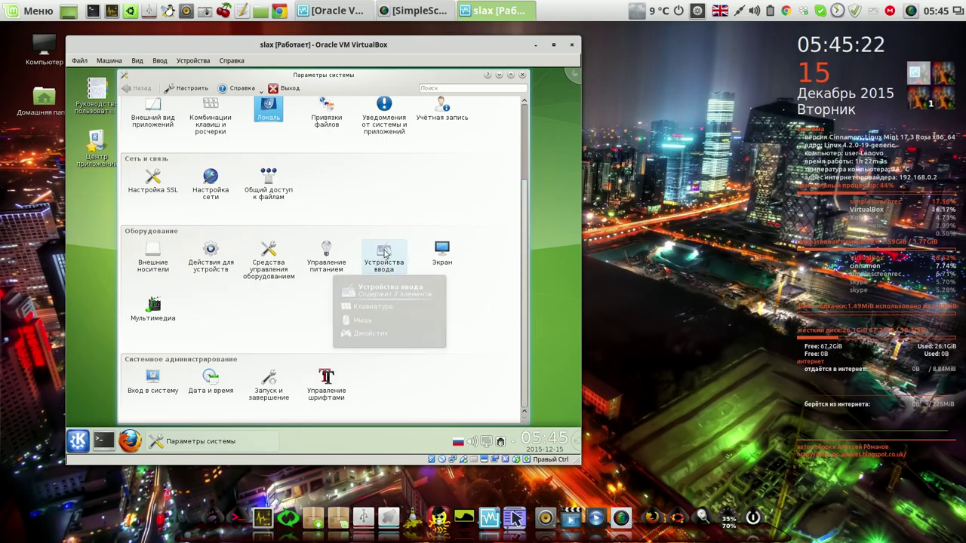
pyautogui.click(384, 255)
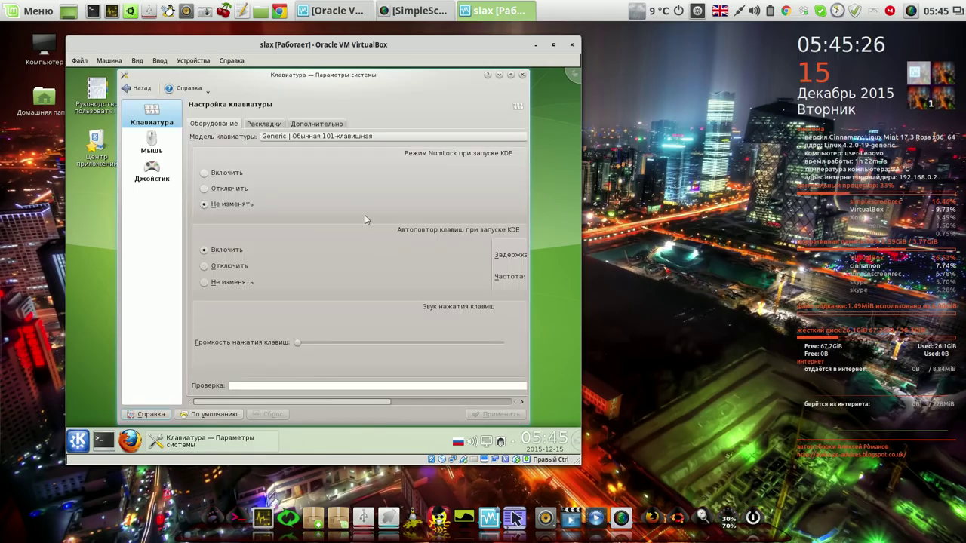
pyautogui.click(269, 124)
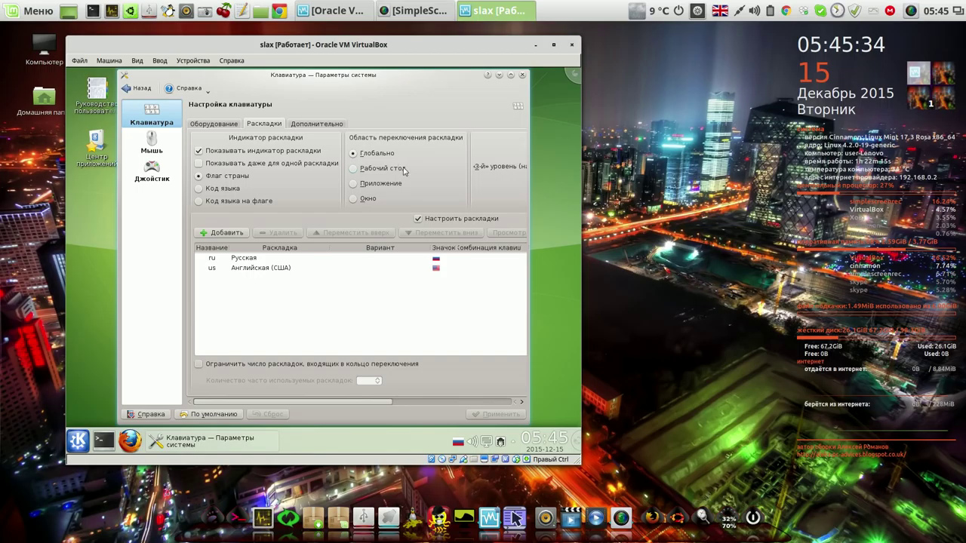
pyautogui.click(522, 75)
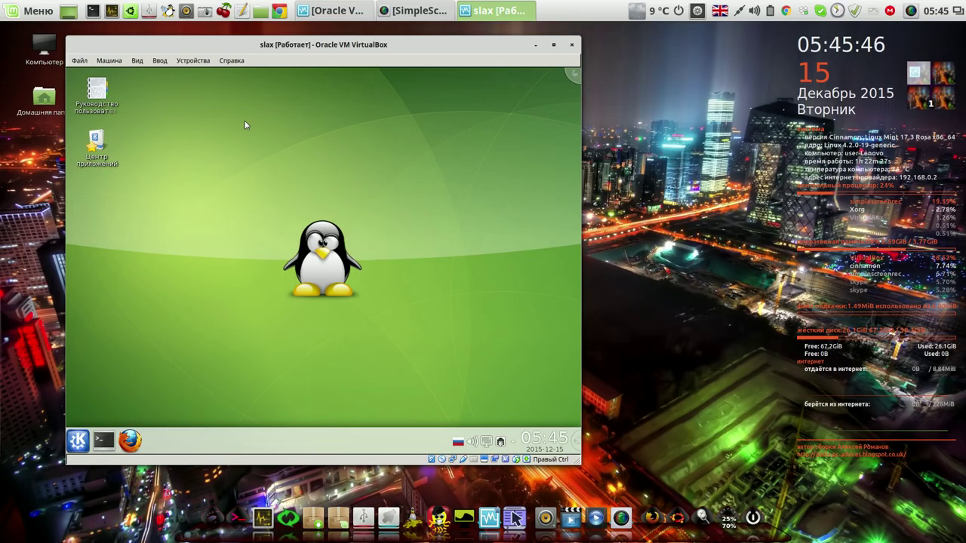
# Open Центр приложений from the Slax desktop, look over the offered modules, and close it.
pyautogui.click(98, 148)
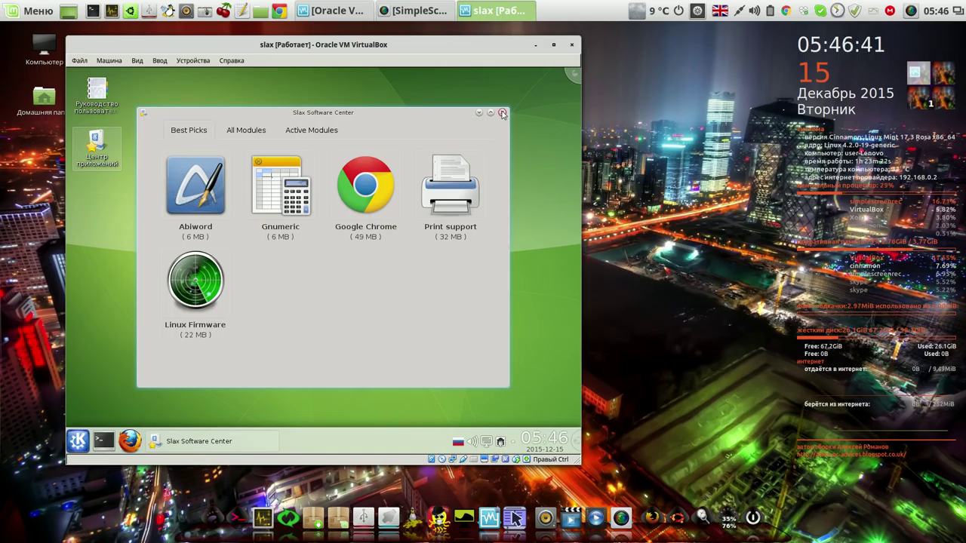
pyautogui.click(503, 113)
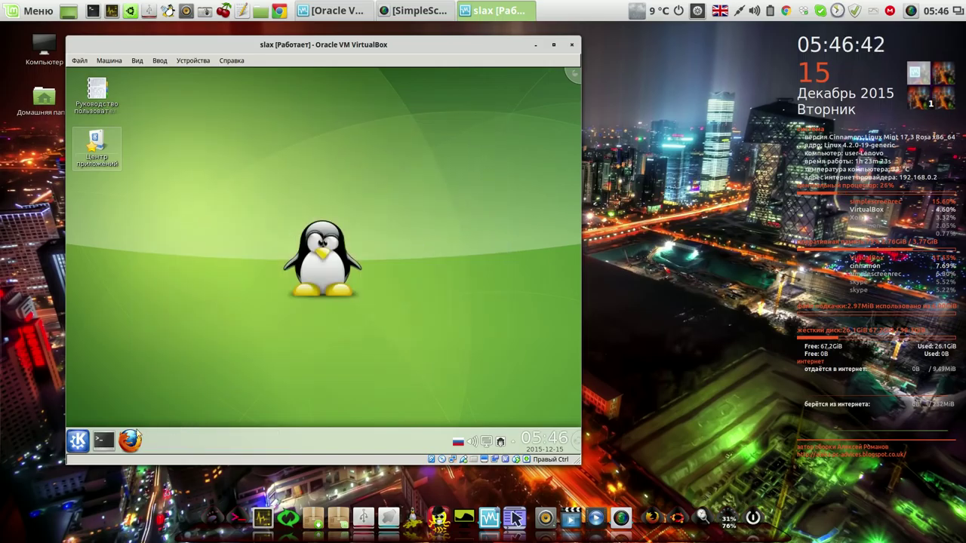
# Look through the application categories under Приложения in the Slax start menu, and close the menu.
pyautogui.click(79, 442)
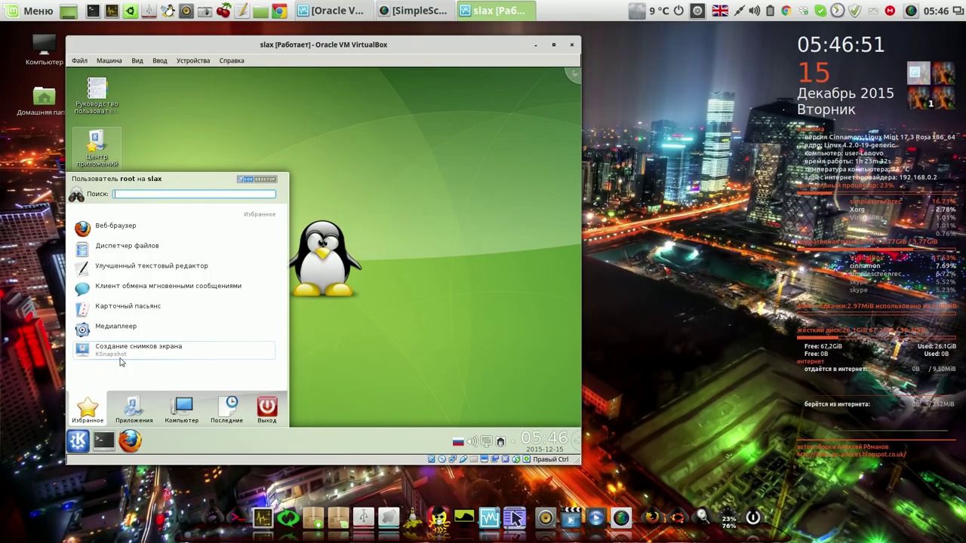
pyautogui.moveTo(137, 409)
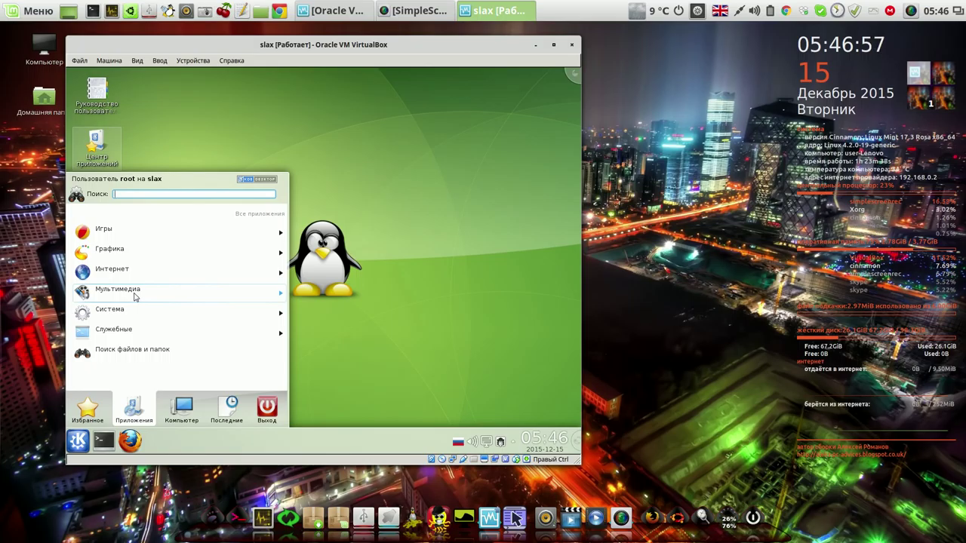
pyautogui.click(215, 118)
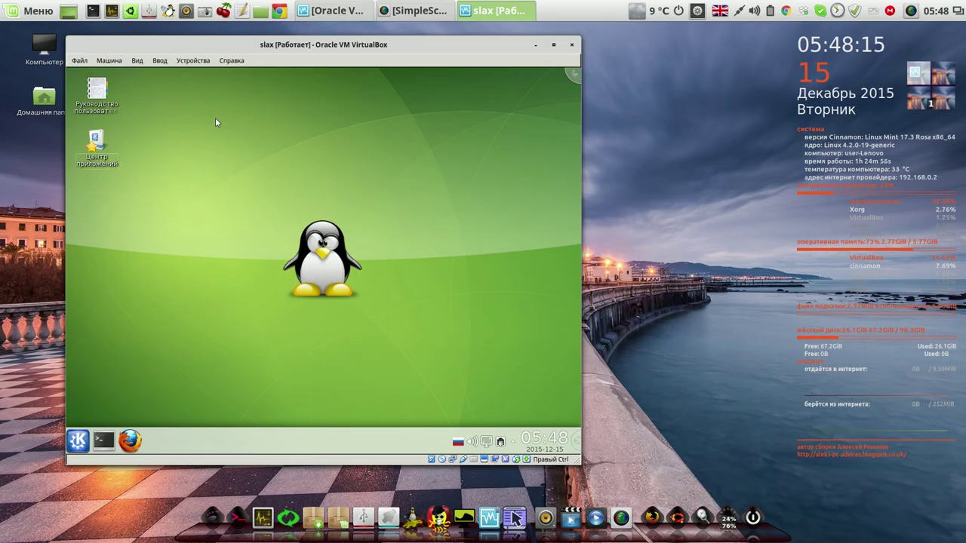
# Move and slightly enlarge the slax virtual machine window, and close the machine with the Выключить машину option.
pyautogui.moveTo(346, 46); pyautogui.dragTo(342, 40)
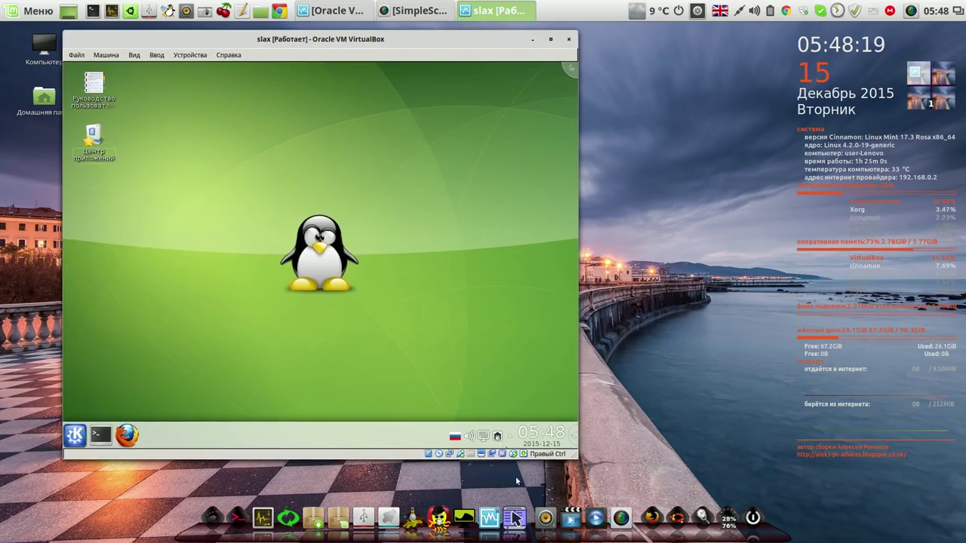
pyautogui.moveTo(577, 457)
pyautogui.mouseDown()
pyautogui.moveTo(582, 428)
pyautogui.moveTo(609, 467)
pyautogui.moveTo(593, 465)
pyautogui.mouseUp()
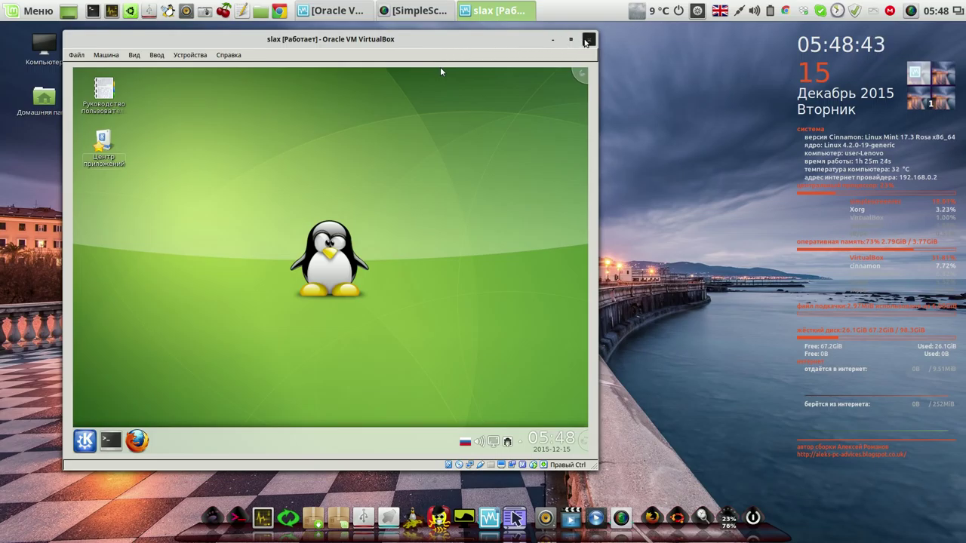
pyautogui.click(585, 41)
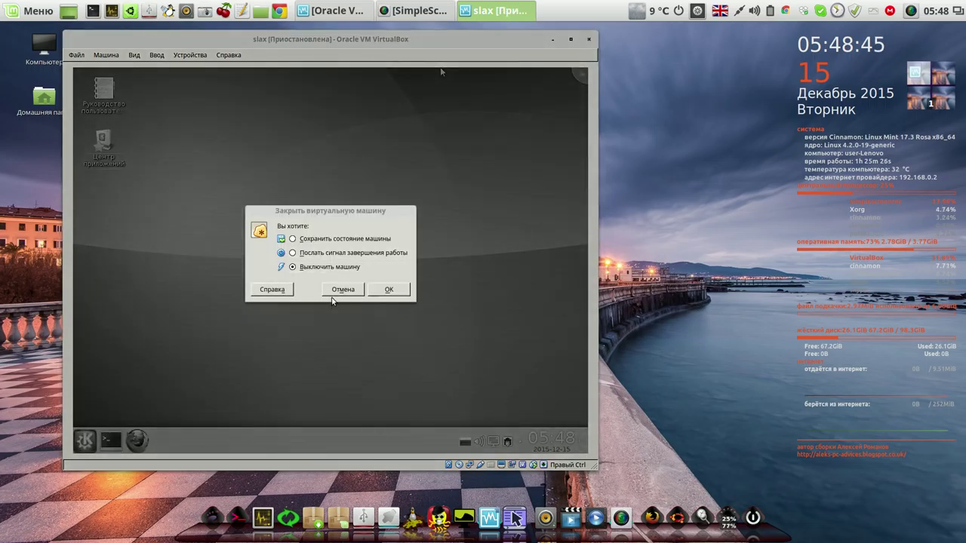
pyautogui.click(406, 291)
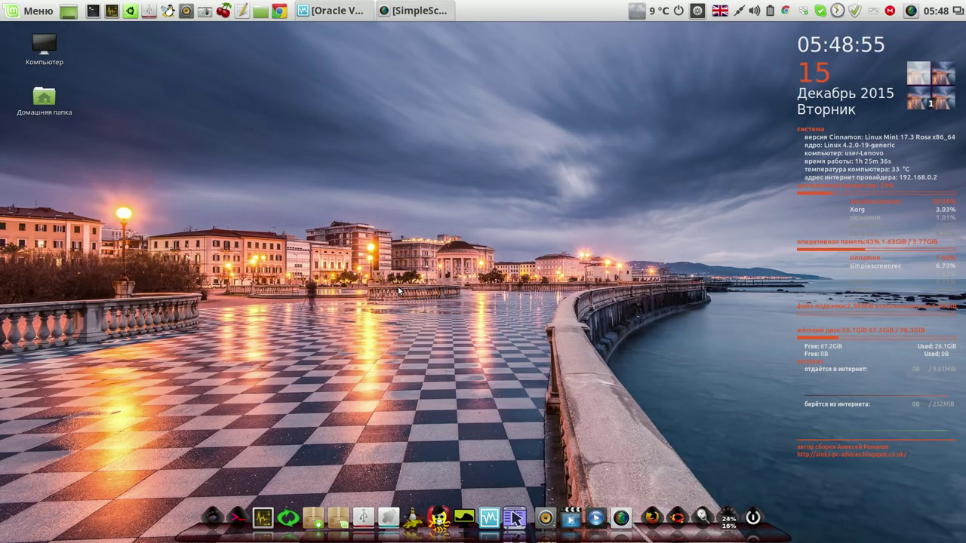
# Copy the host's current wallpaper, wallhaven-171845.jpg, to the wallpaper changer's favourites.
pyautogui.click(871, 14)
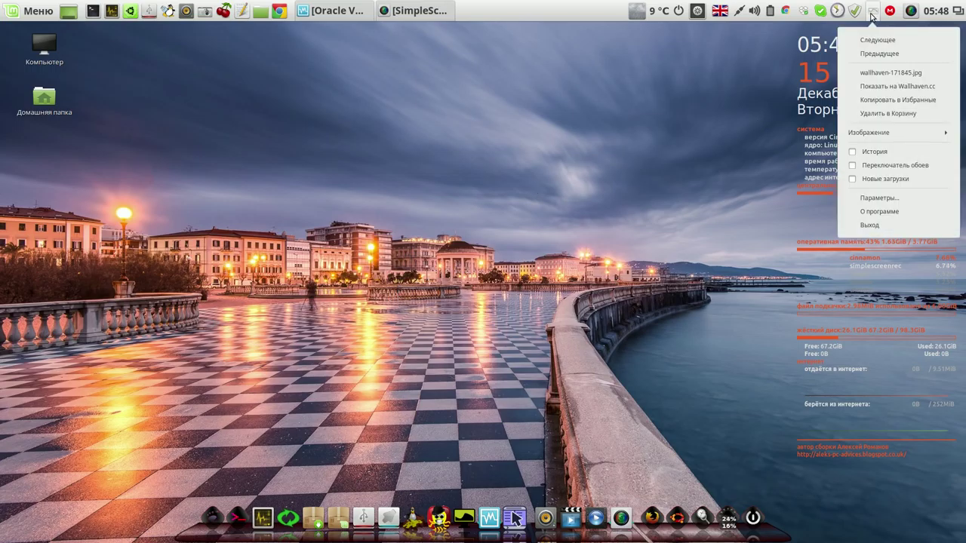
pyautogui.click(881, 99)
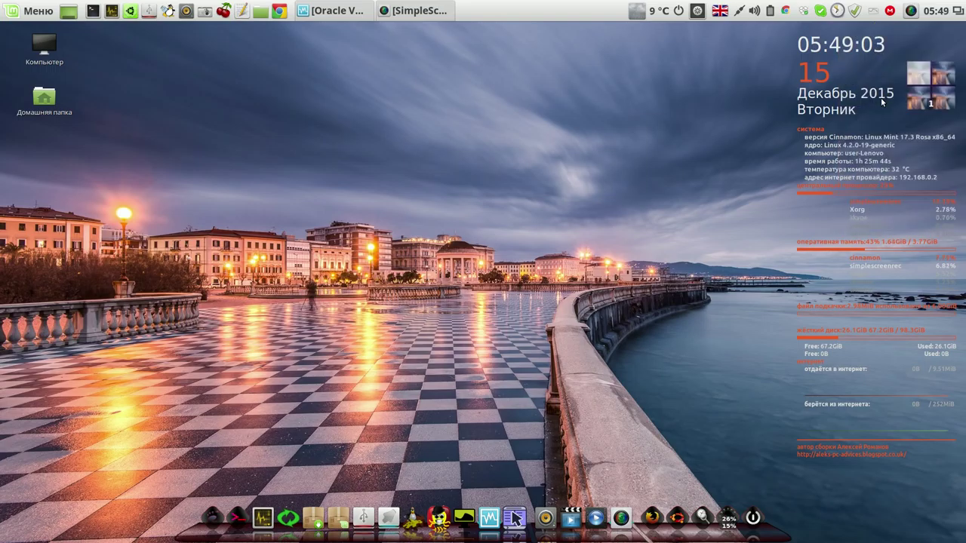